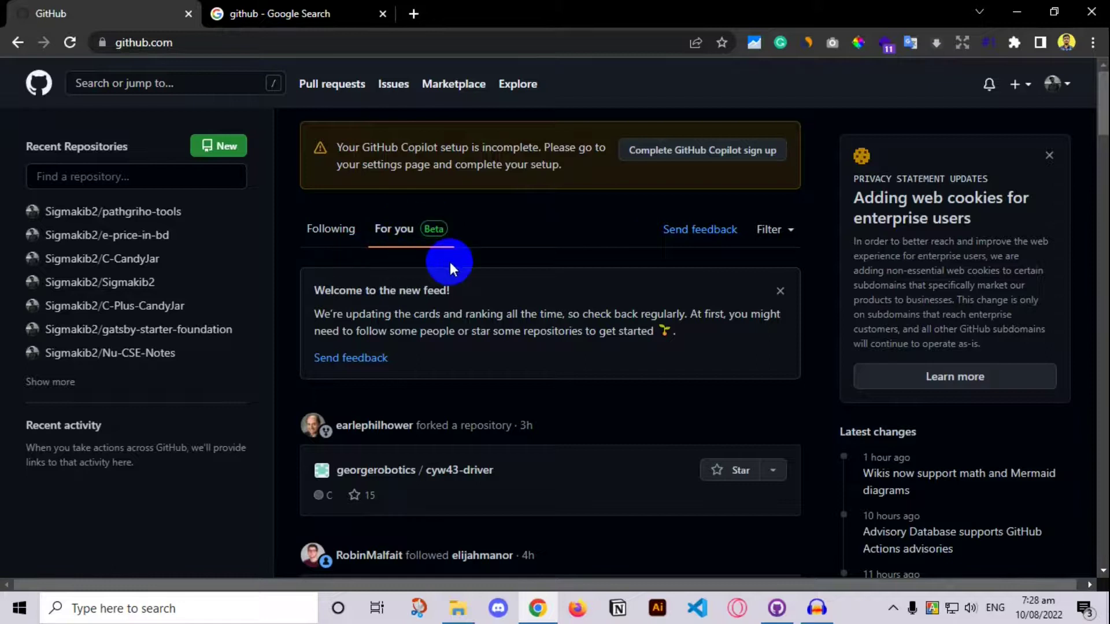
Step: Start creating a new repository from the GitHub home page
scroll(627, 285, down, 5)
scroll(656, 290, up, 5)
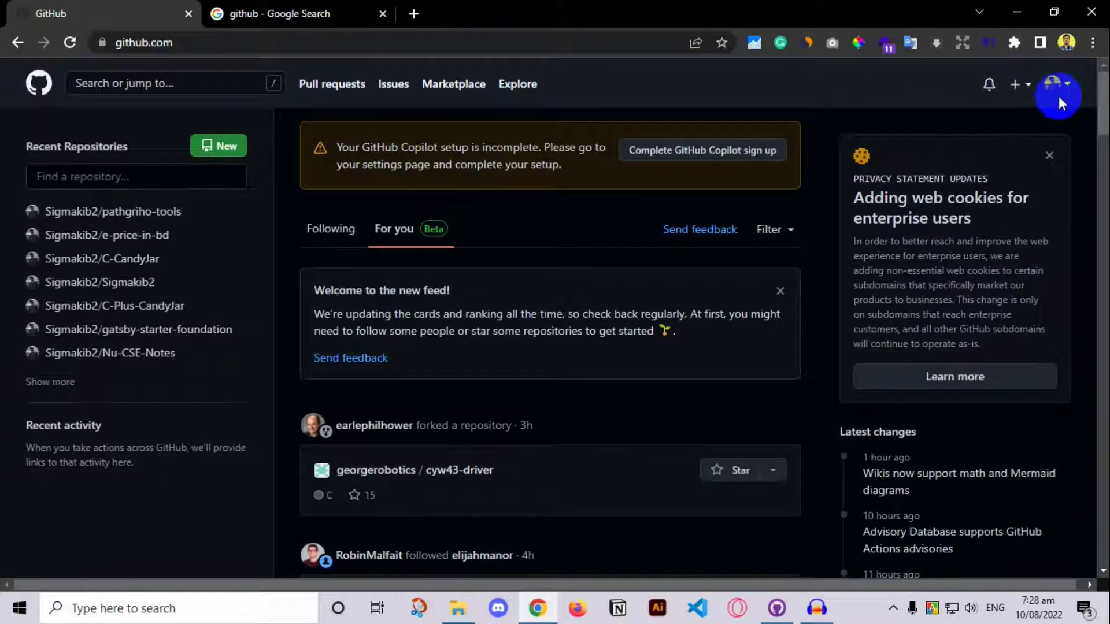
click(1020, 93)
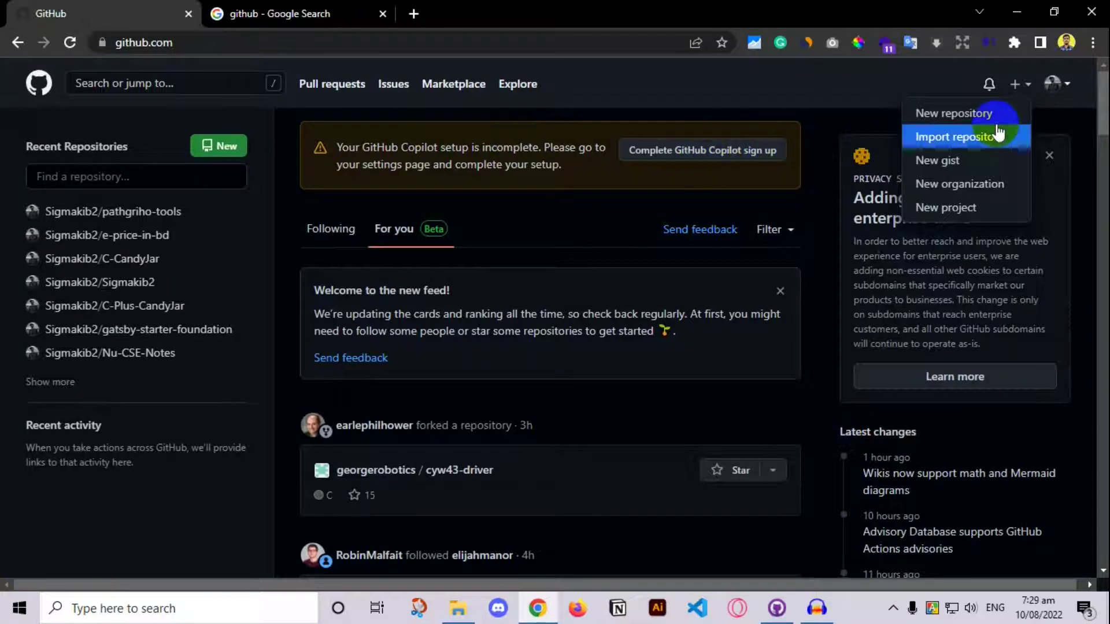
click(1024, 118)
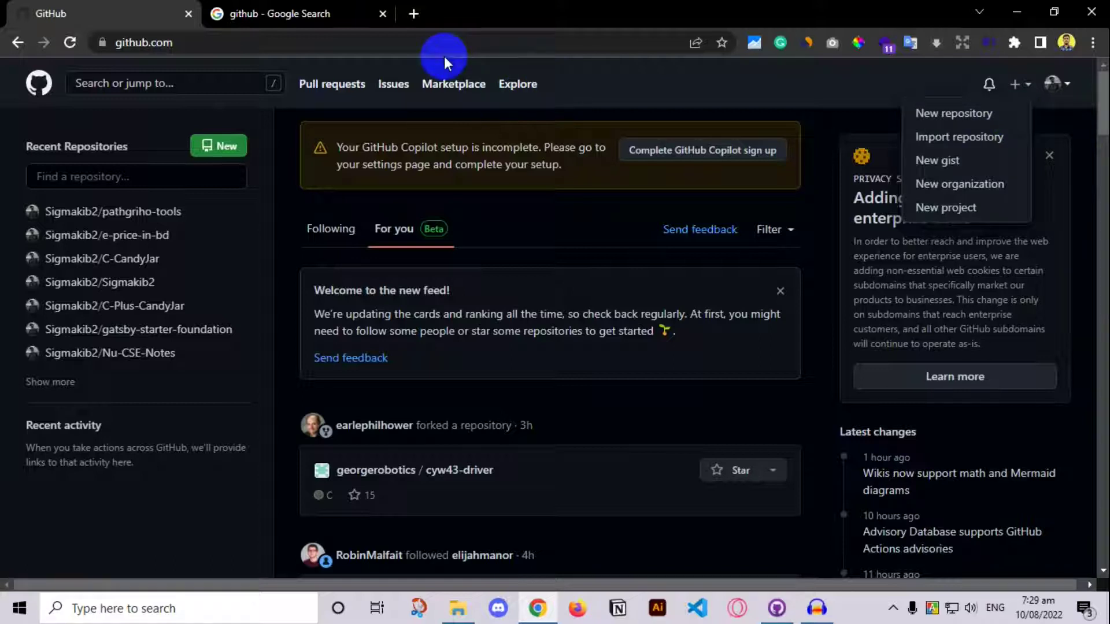
click(944, 115)
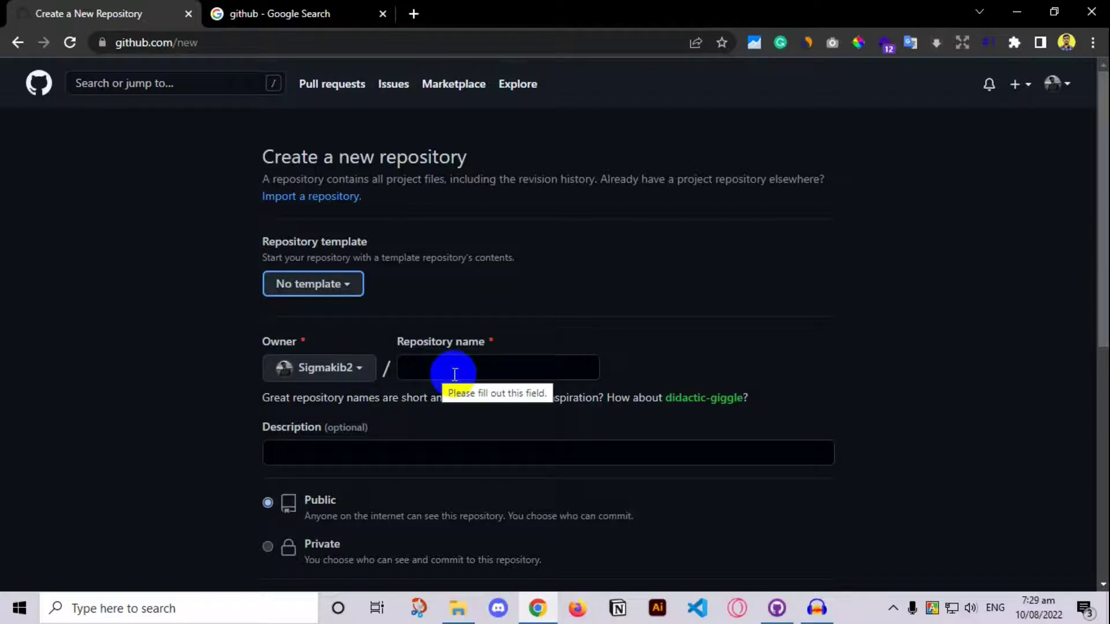
Step: Name the new repository test-github, leaving its owner unchanged
click(359, 374)
click(360, 373)
click(408, 375)
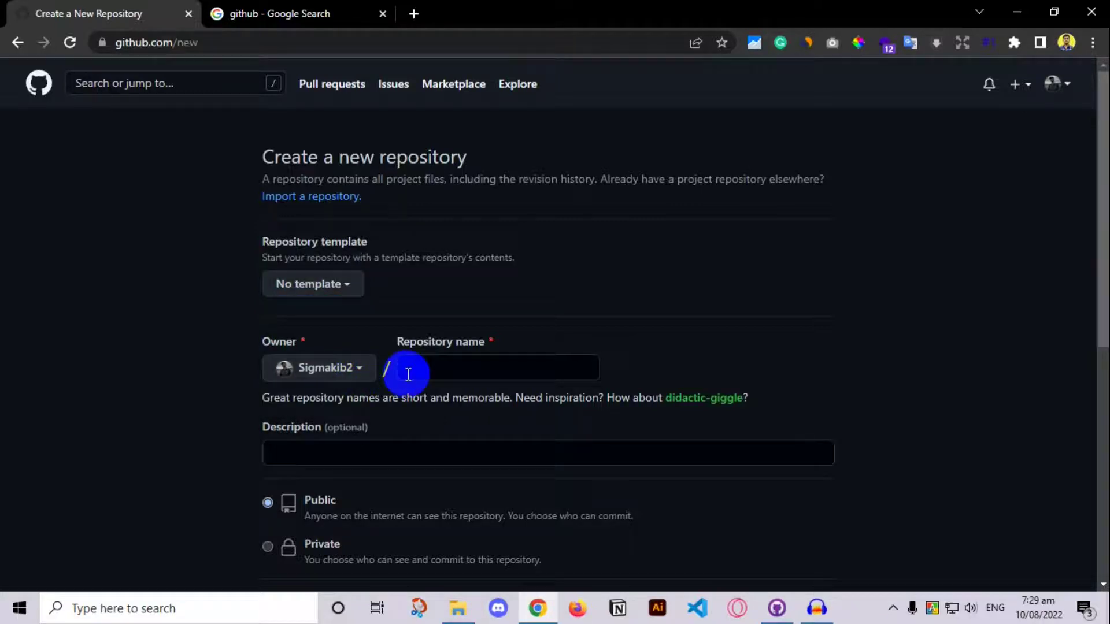
click(408, 373)
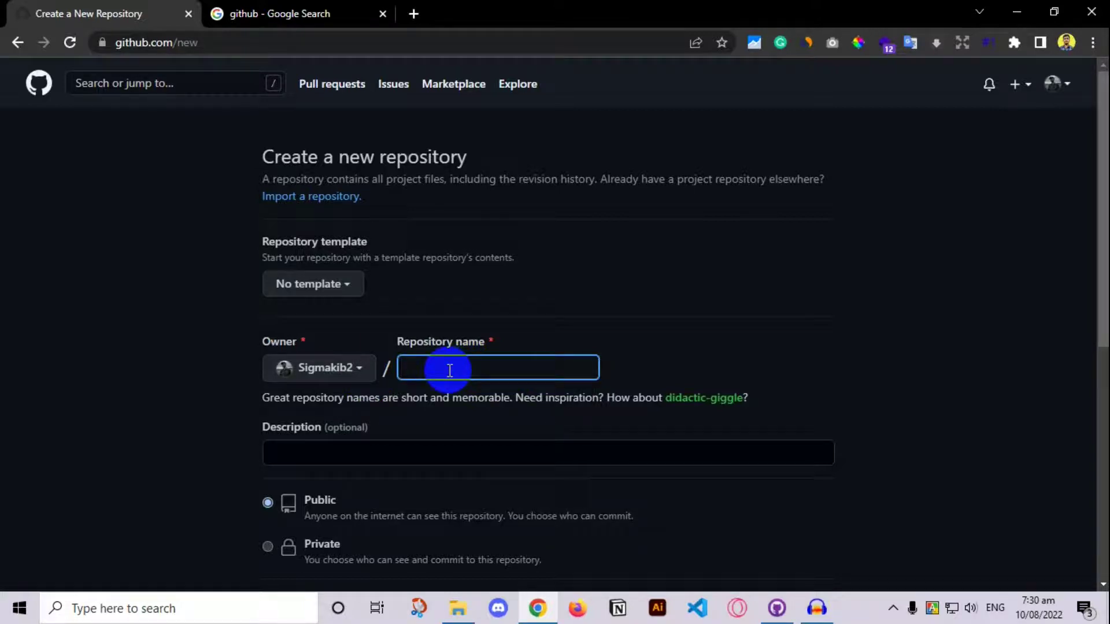
text(test-github)
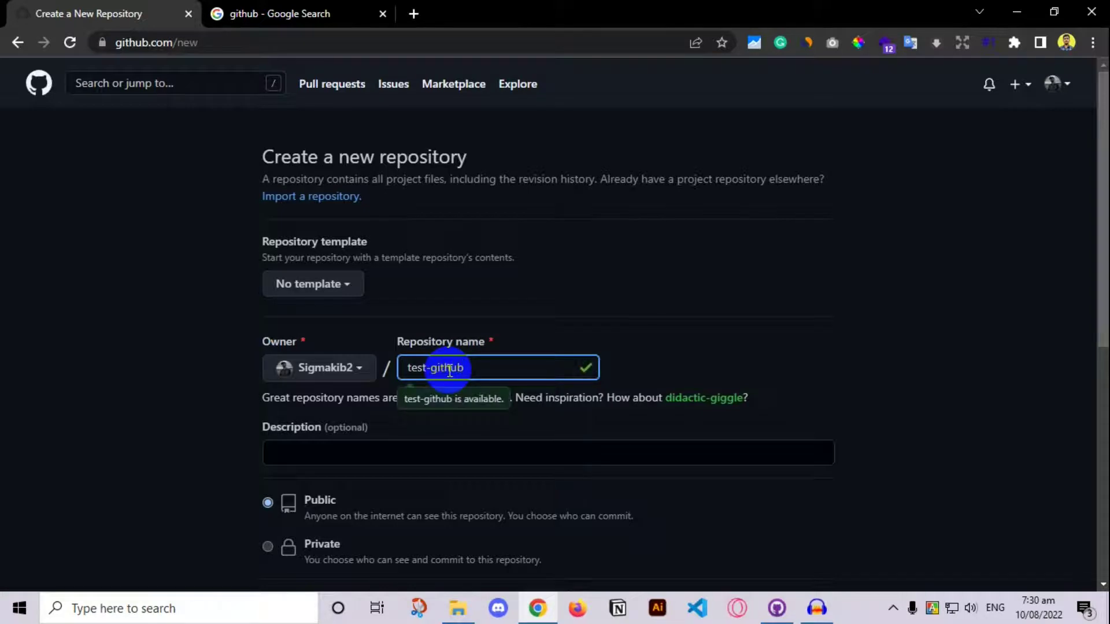
Step: Keep the repository's visibility Public and choose to initialize it with a README file
scroll(436, 340, down, 3)
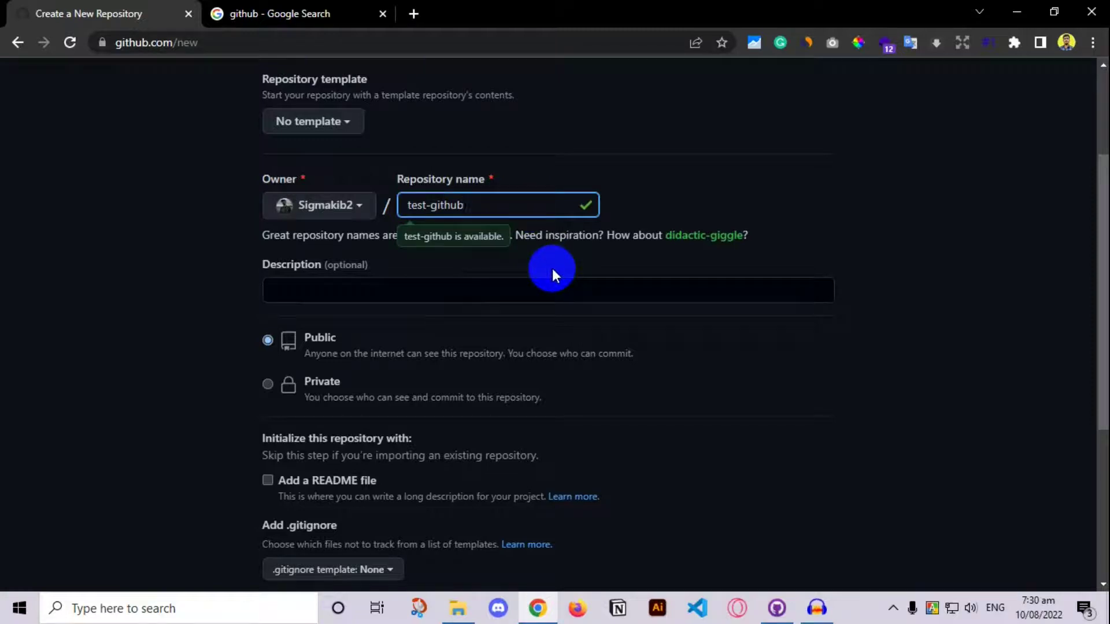
scroll(341, 298, down, 2)
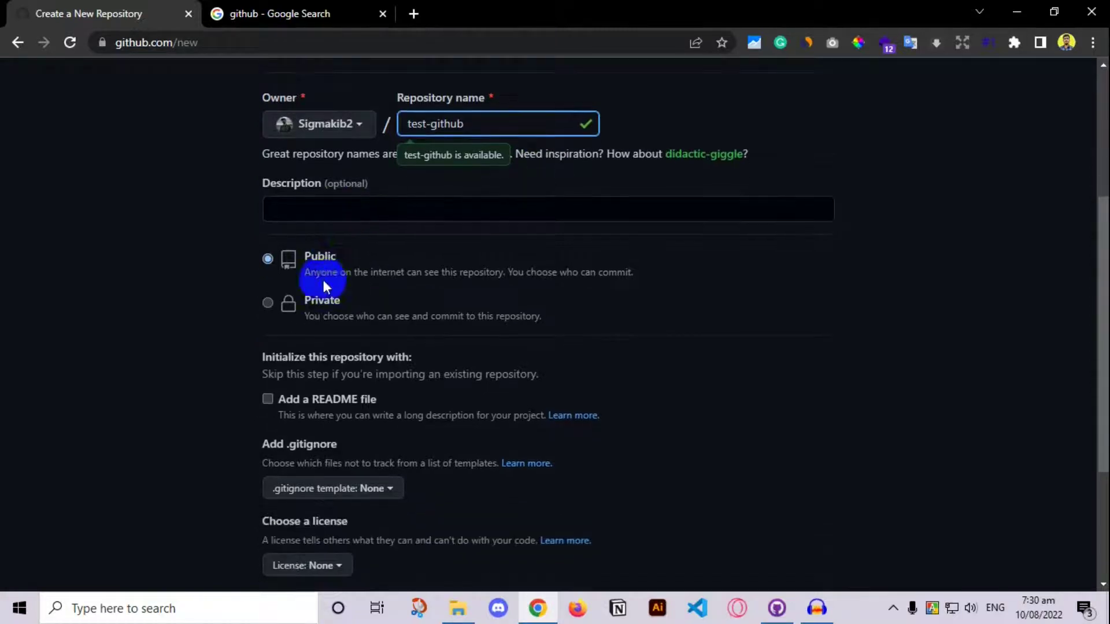
click(302, 215)
click(430, 236)
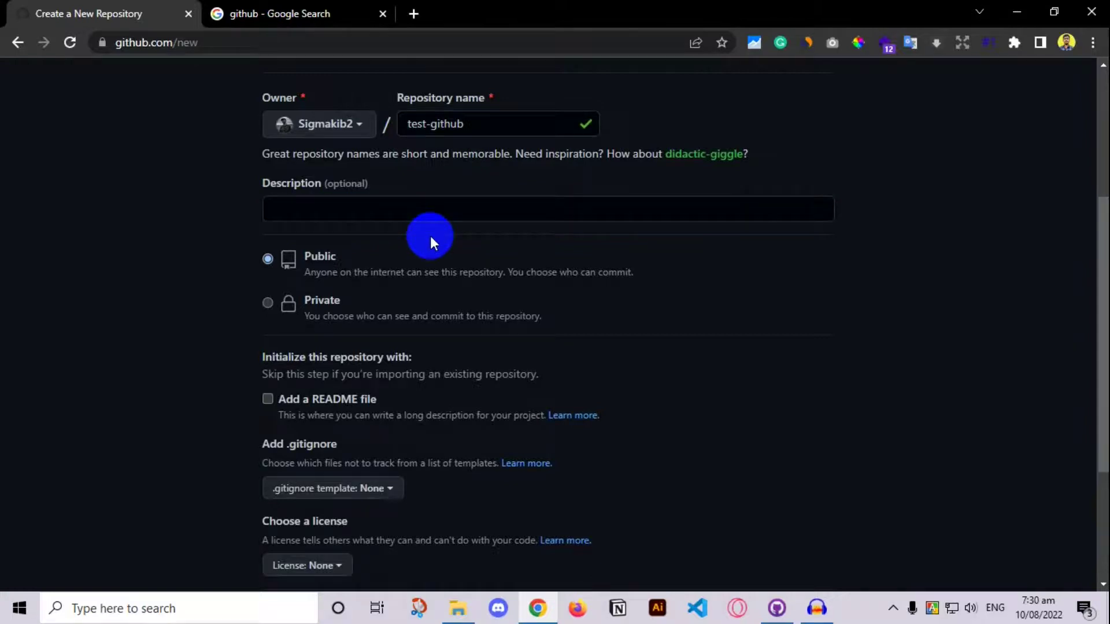
scroll(426, 243, down, 1)
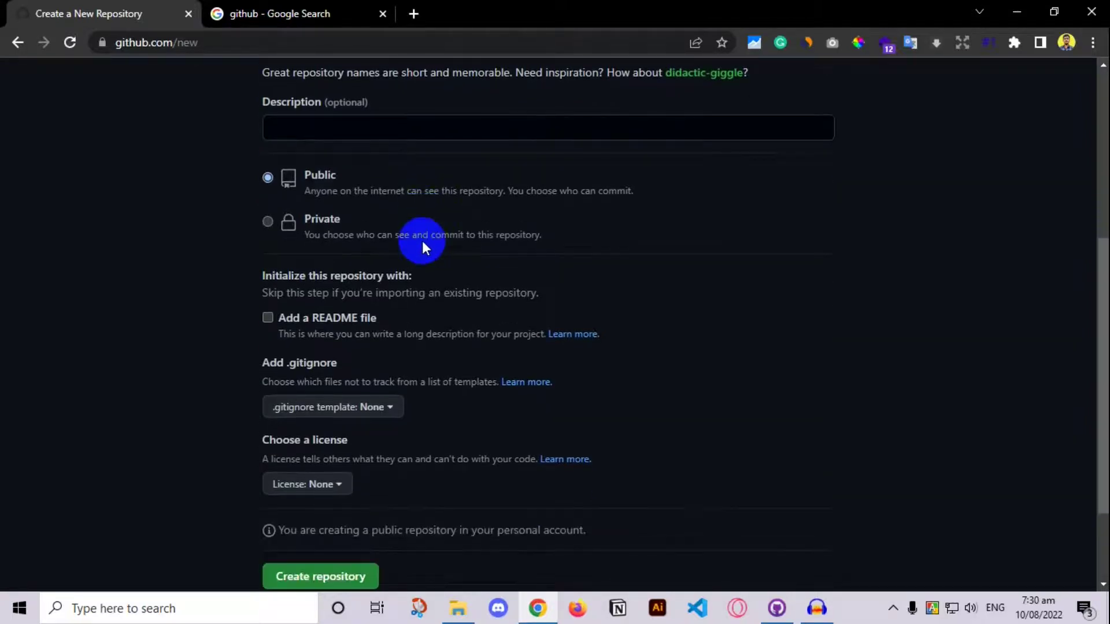
scroll(594, 231, up, 2)
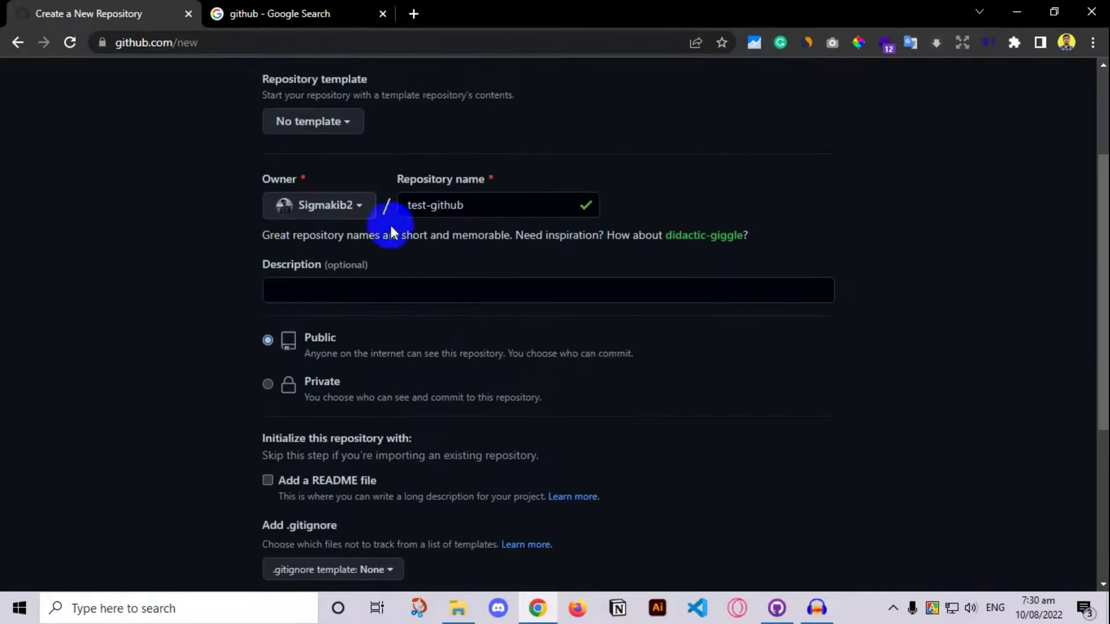
scroll(370, 294, down, 1)
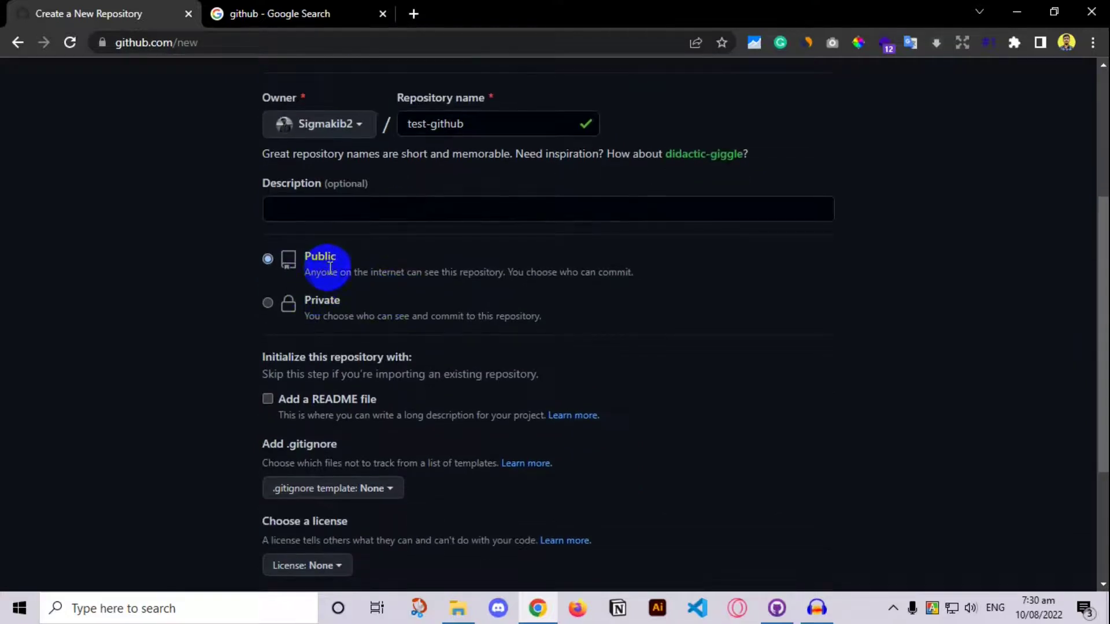
scroll(312, 264, down, 1)
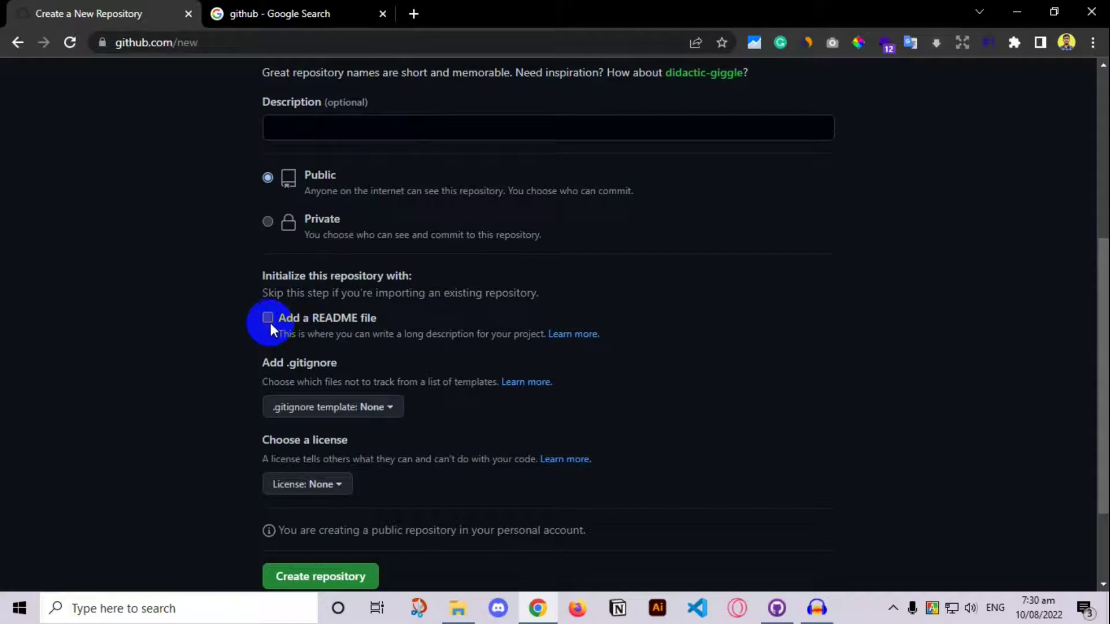
click(268, 319)
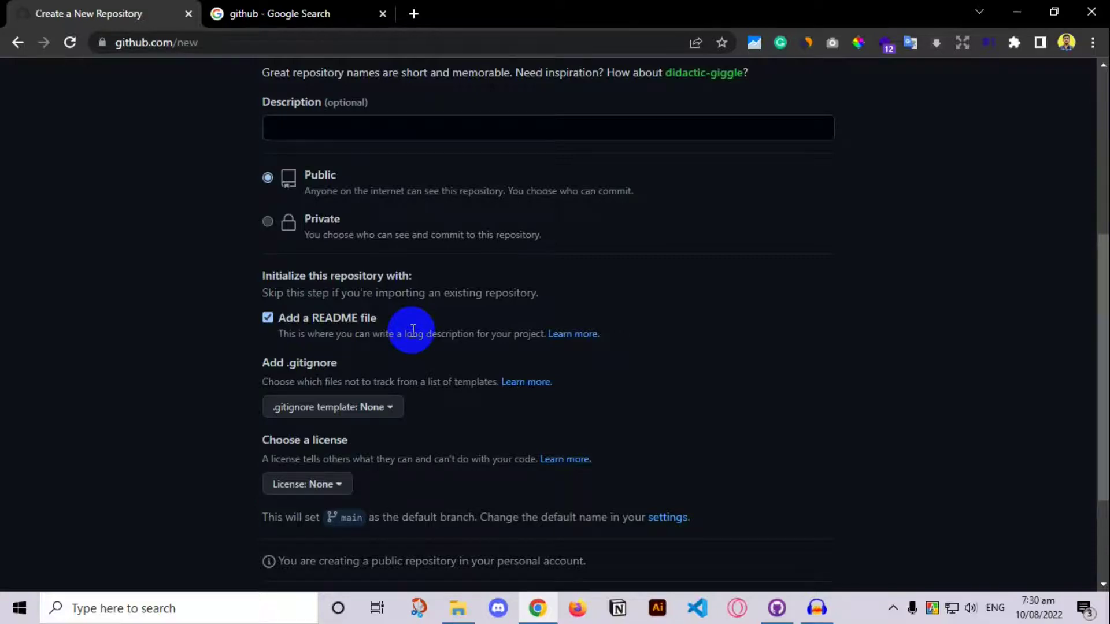
Step: Create the repository, leaving both the .gitignore template and the license at None
scroll(409, 324, down, 3)
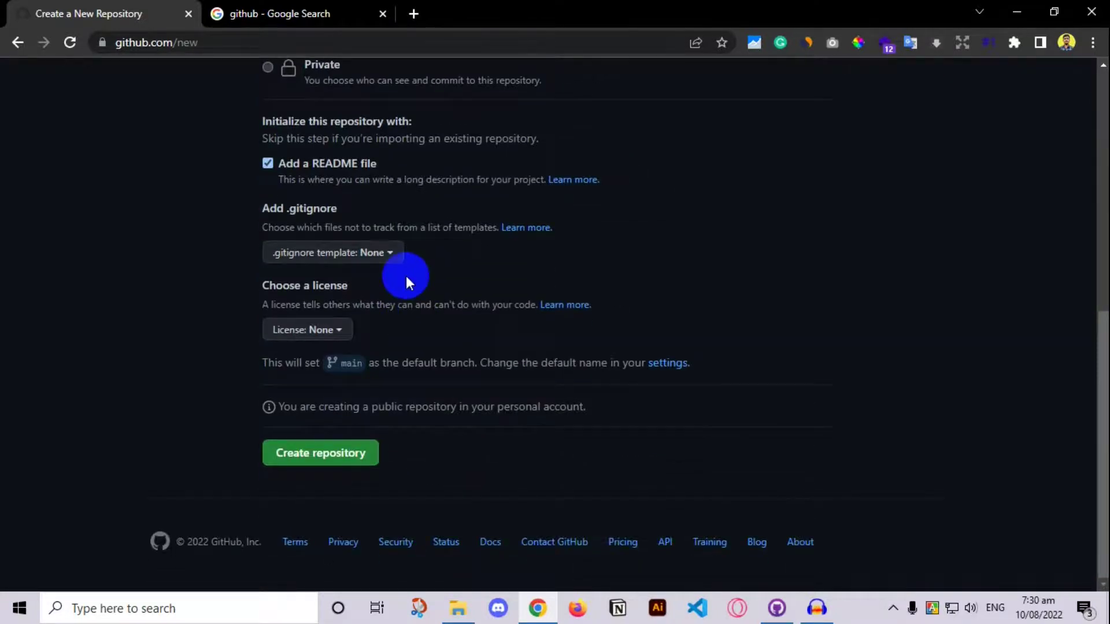
scroll(404, 278, up, 3)
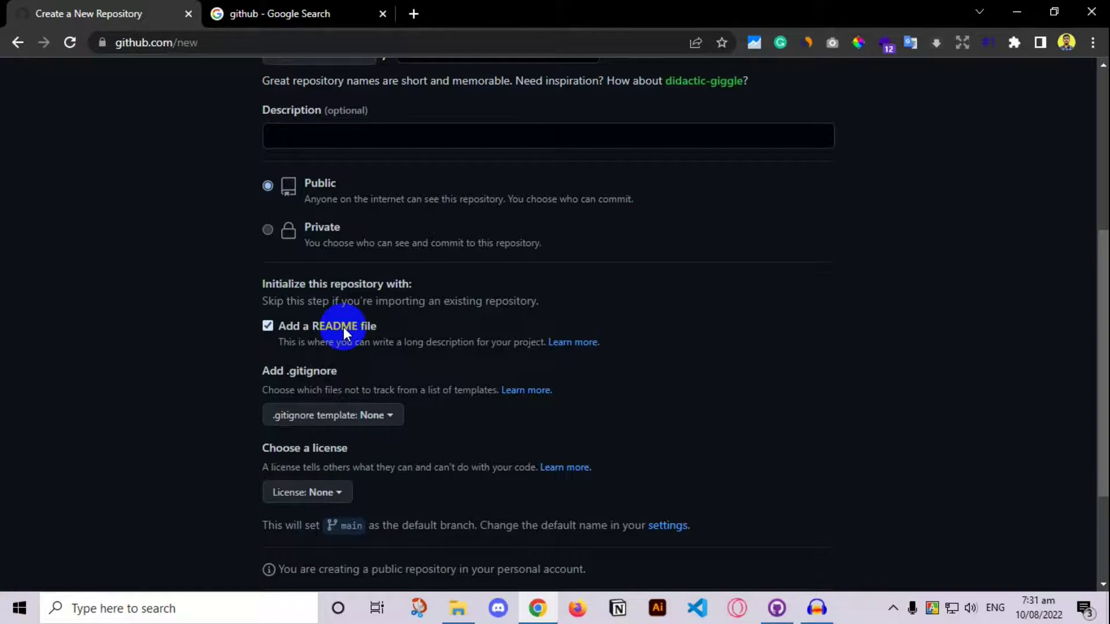
scroll(343, 327, down, 3)
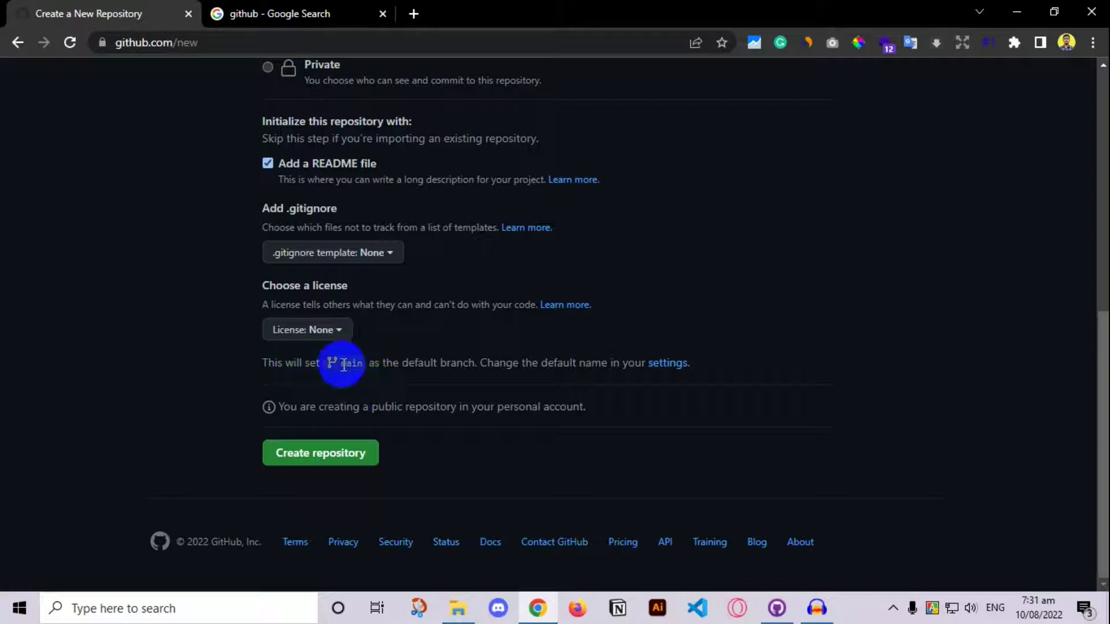
click(346, 461)
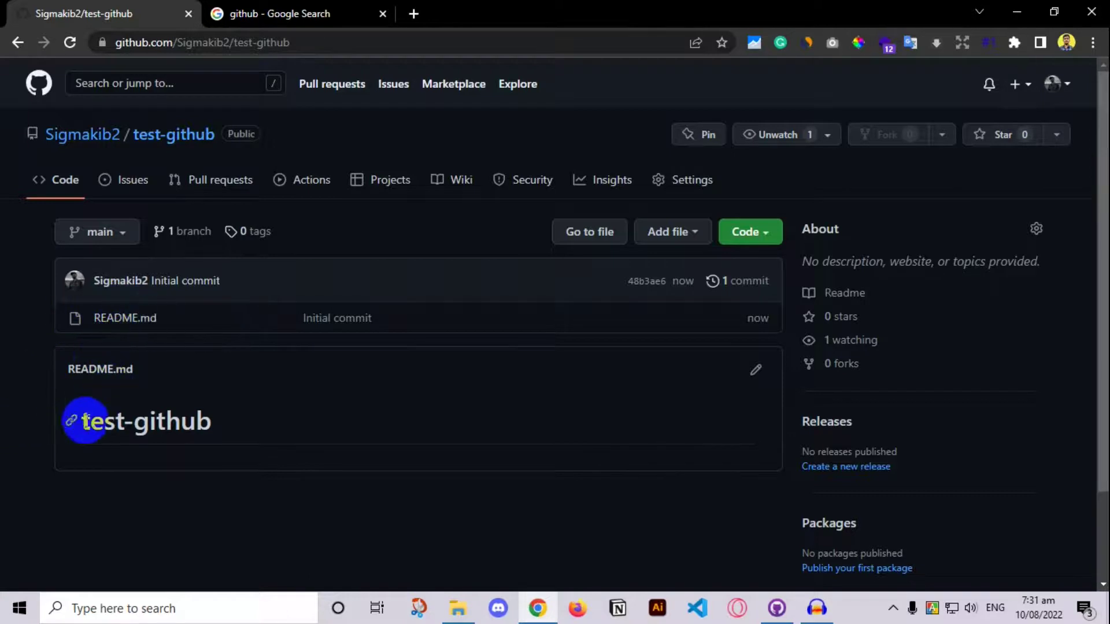
Step: Examine the README heading and contents on the new repository's main page
drag(252, 425, 61, 421)
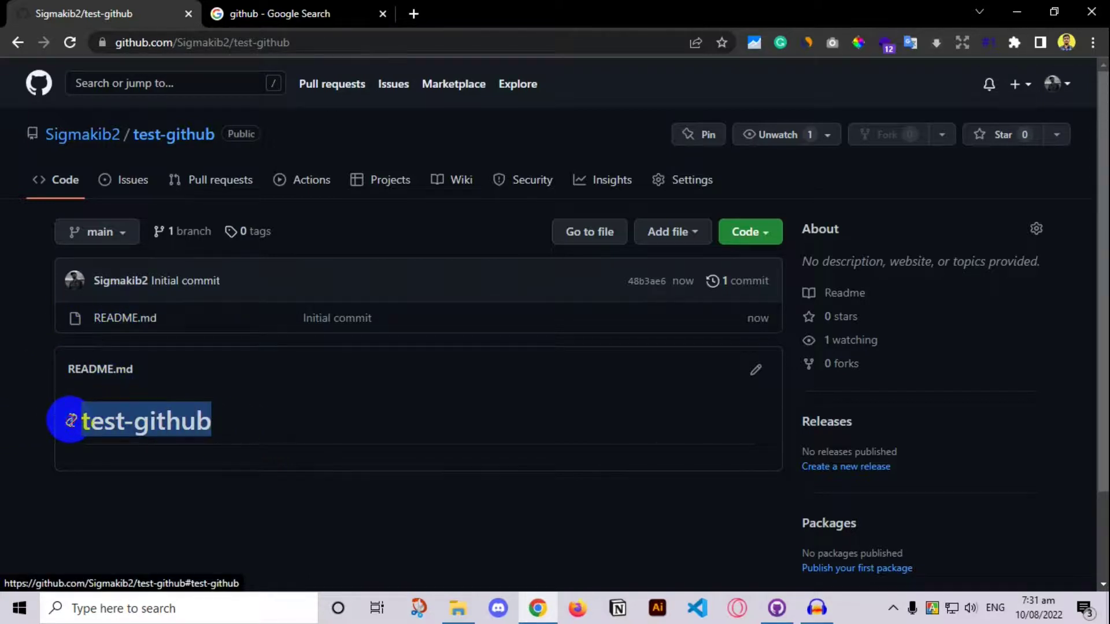
click(225, 424)
mouse_move(225, 426)
mouse_down()
mouse_move(67, 421)
mouse_move(230, 424)
mouse_up()
click(230, 424)
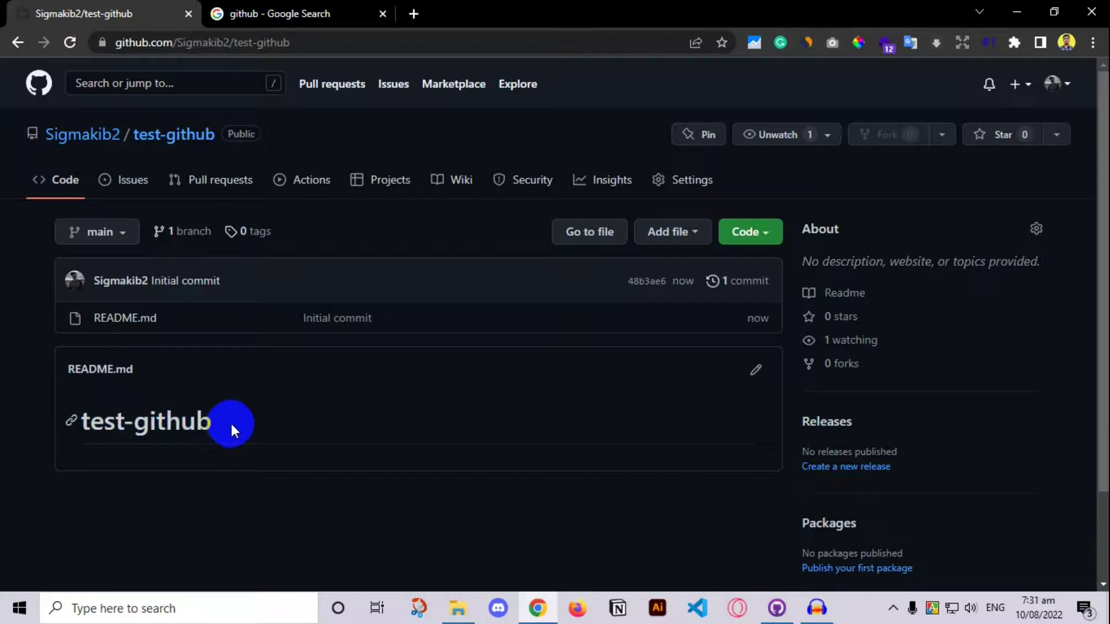
drag(223, 426, 86, 414)
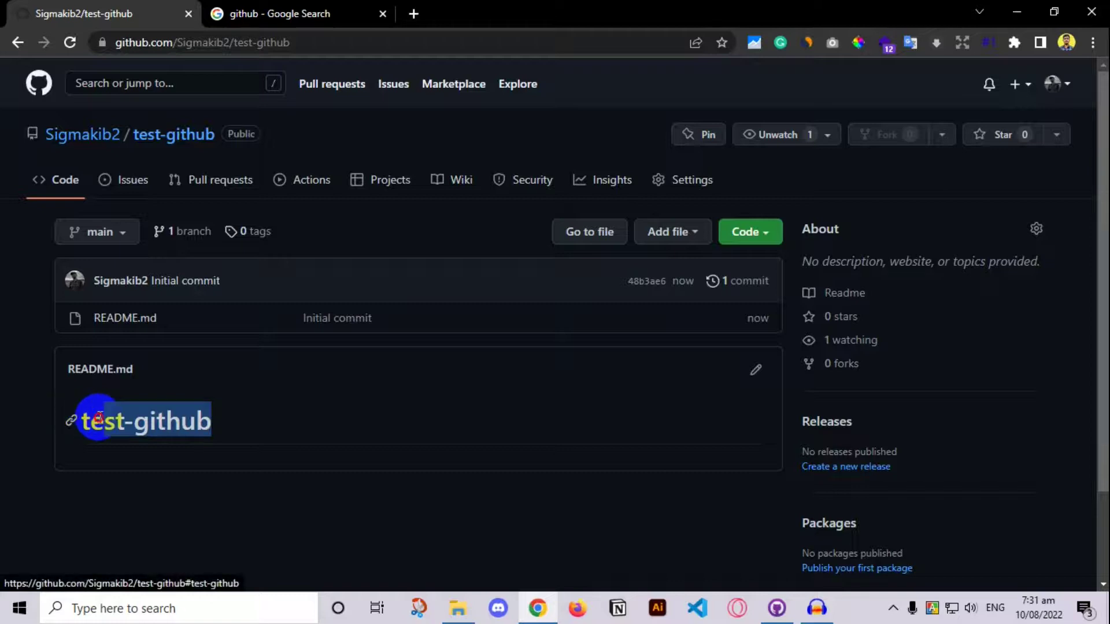
drag(104, 421, 164, 421)
click(224, 425)
drag(110, 421, 81, 422)
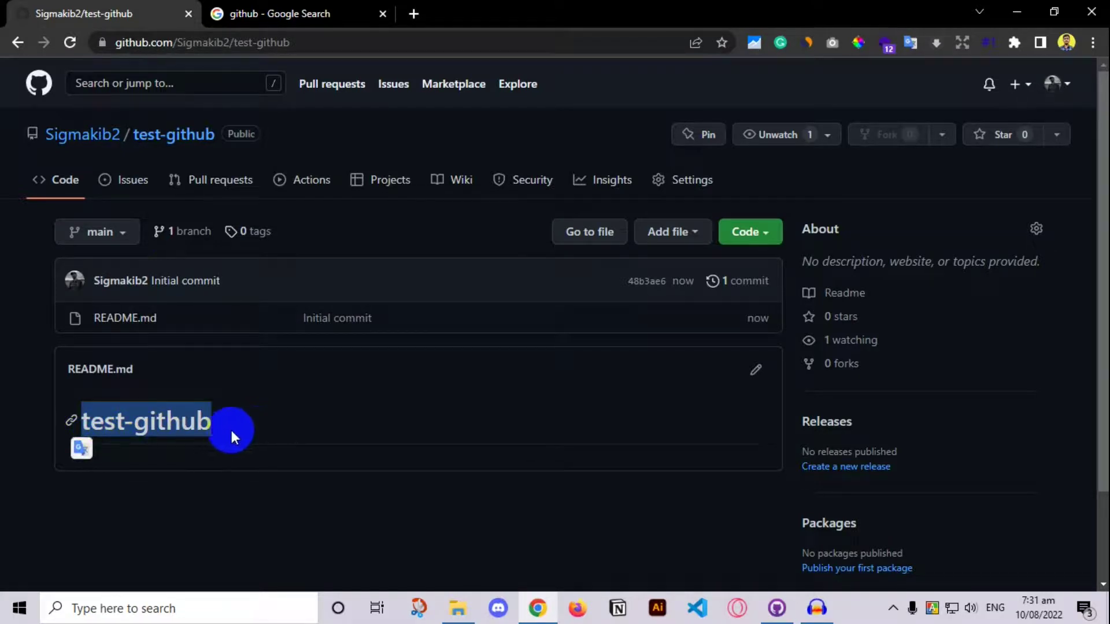
scroll(231, 430, down, 2)
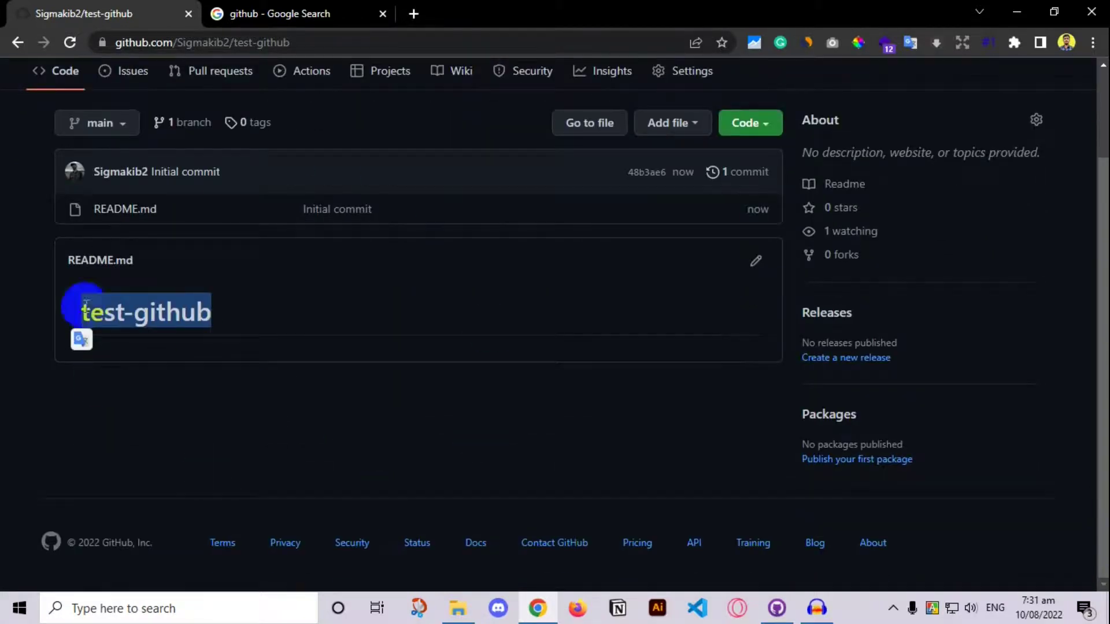
scroll(392, 324, up, 2)
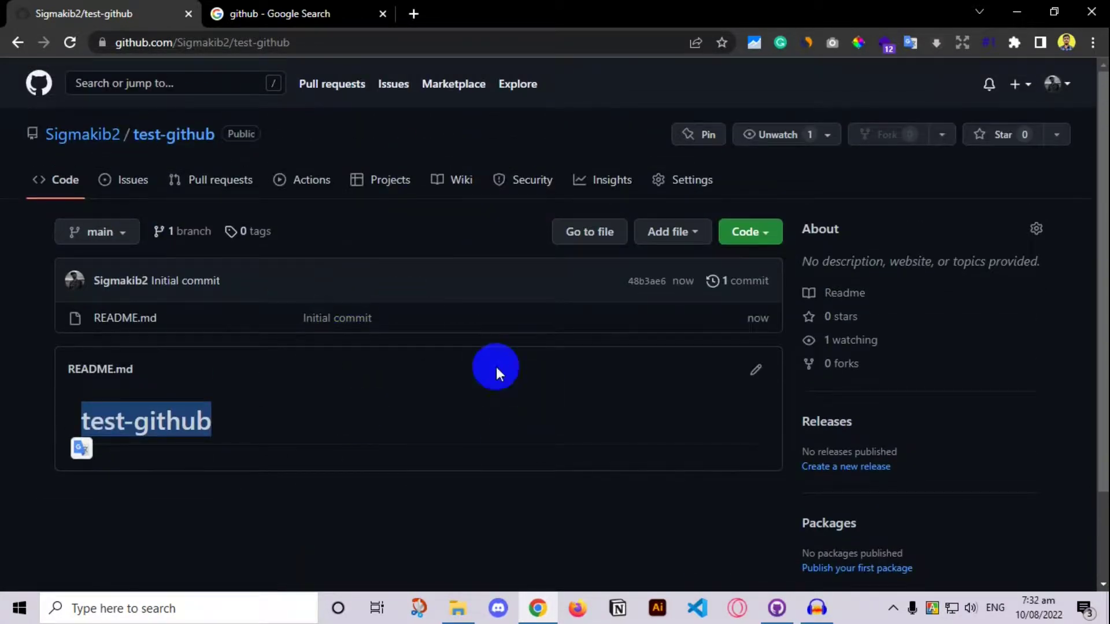
click(381, 416)
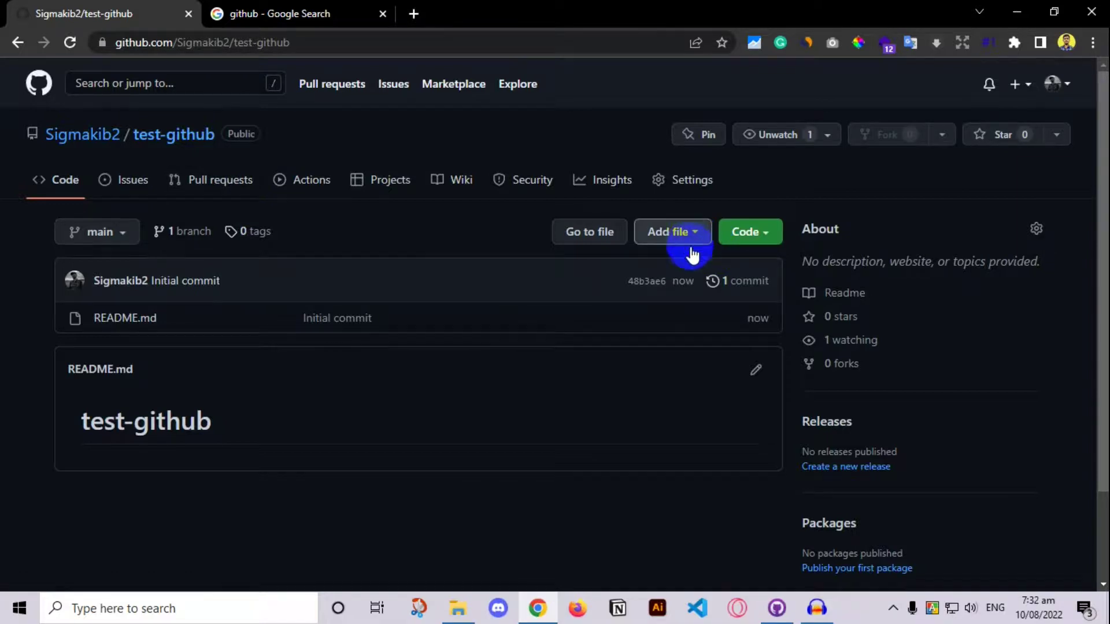
click(775, 612)
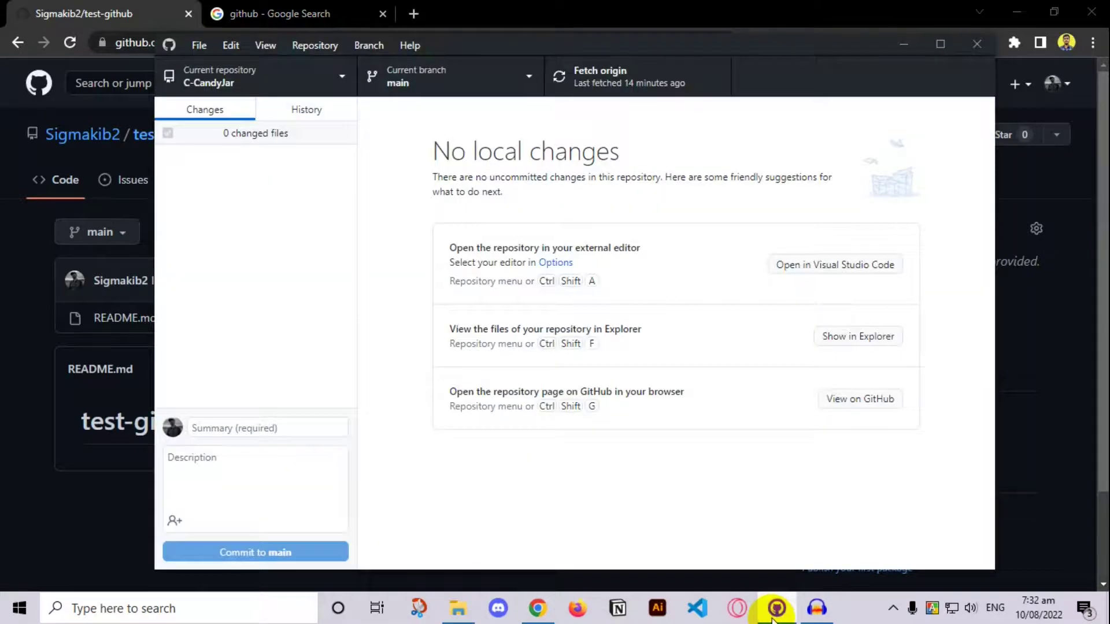
click(775, 615)
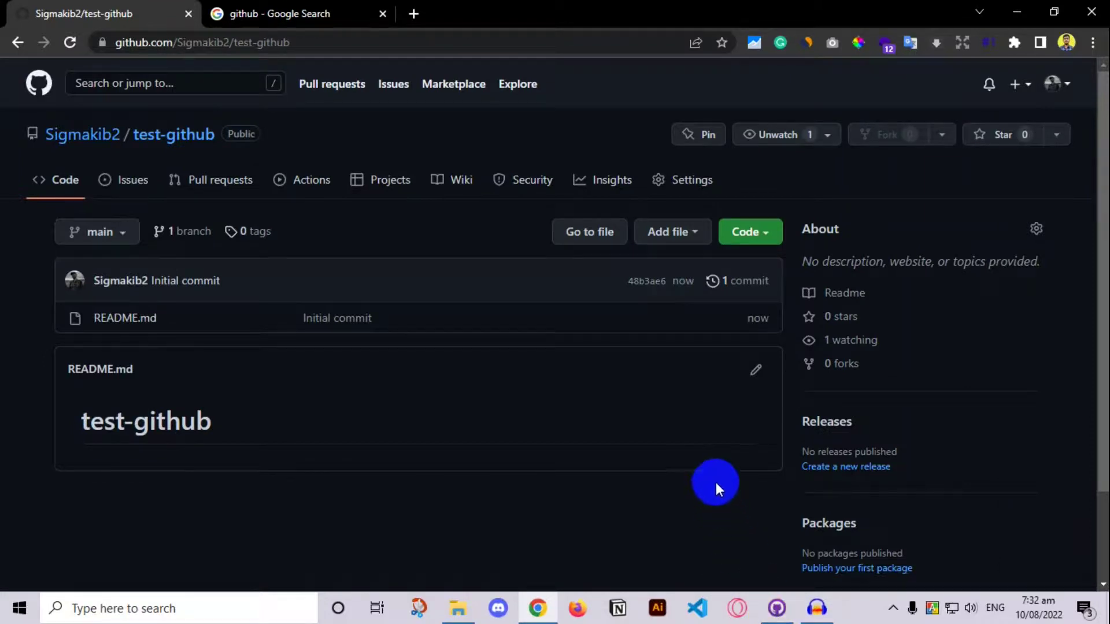
mouse_move(775, 609)
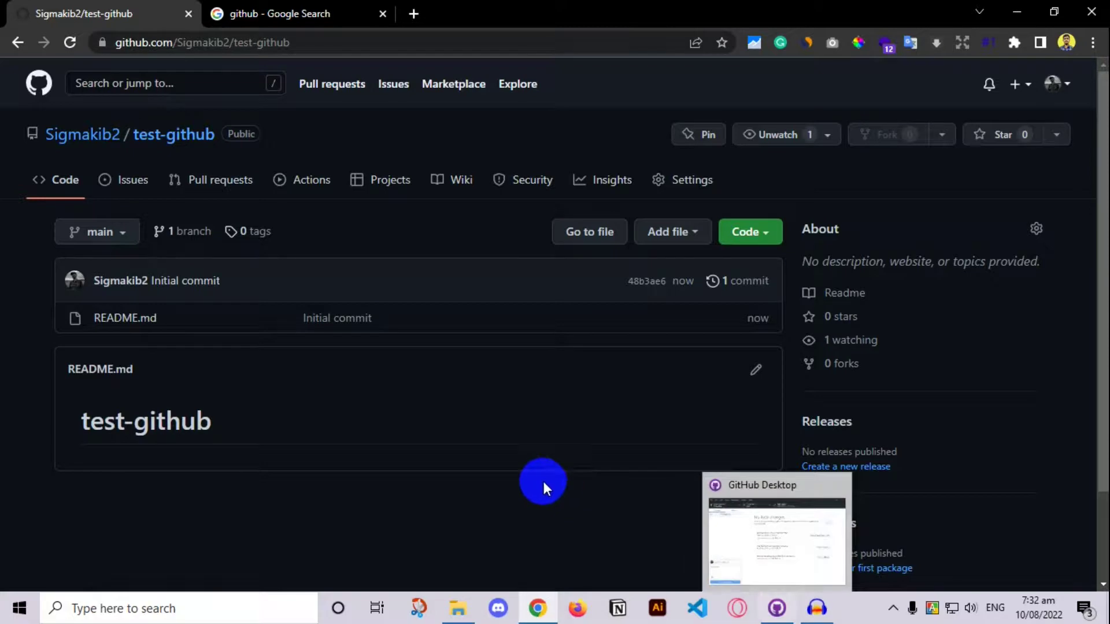
click(786, 614)
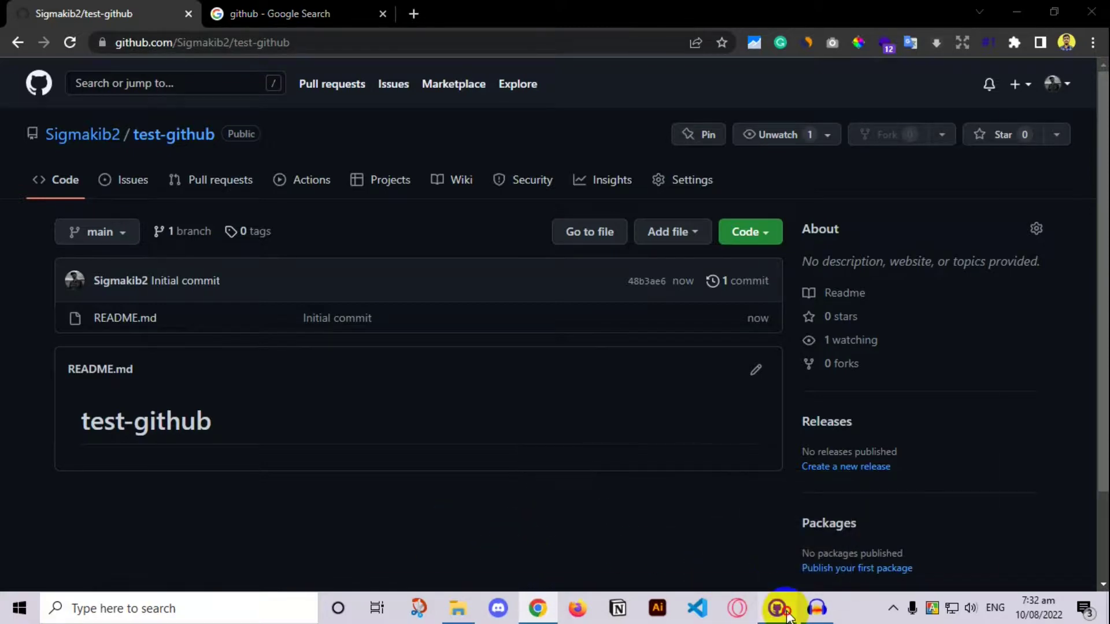
click(778, 612)
click(726, 554)
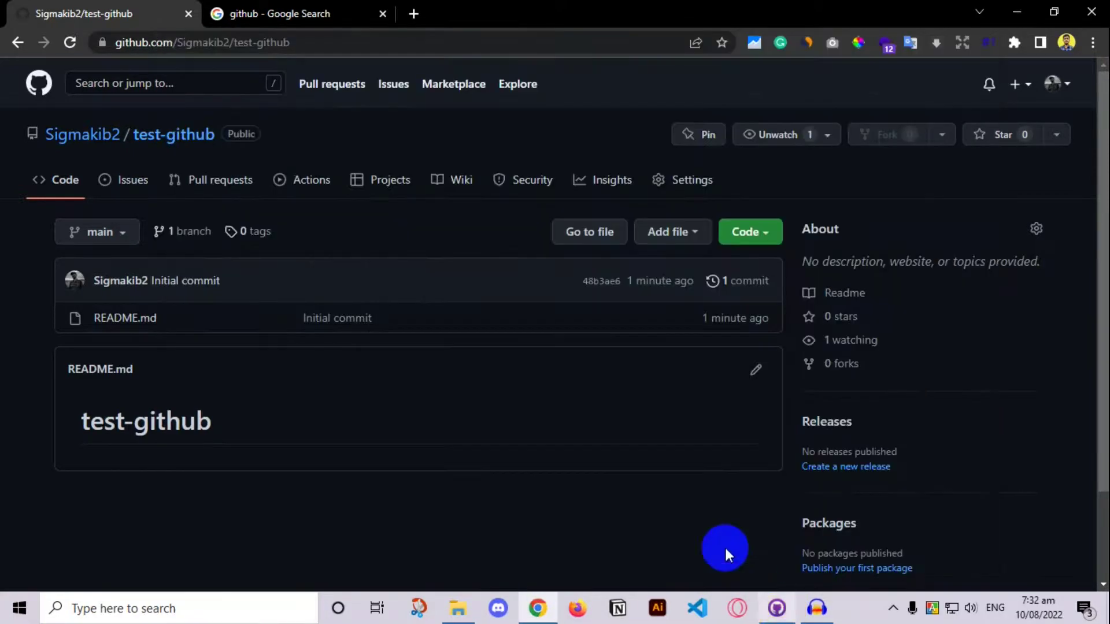
Step: Open the page for uploading files to the test-github repository
click(687, 236)
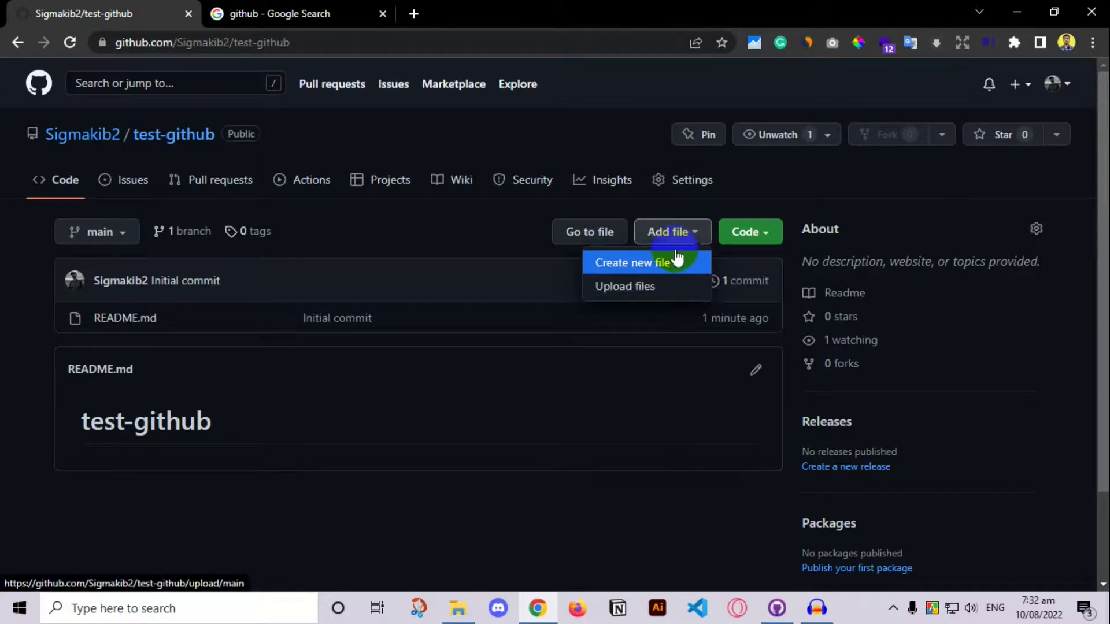
click(693, 232)
click(693, 234)
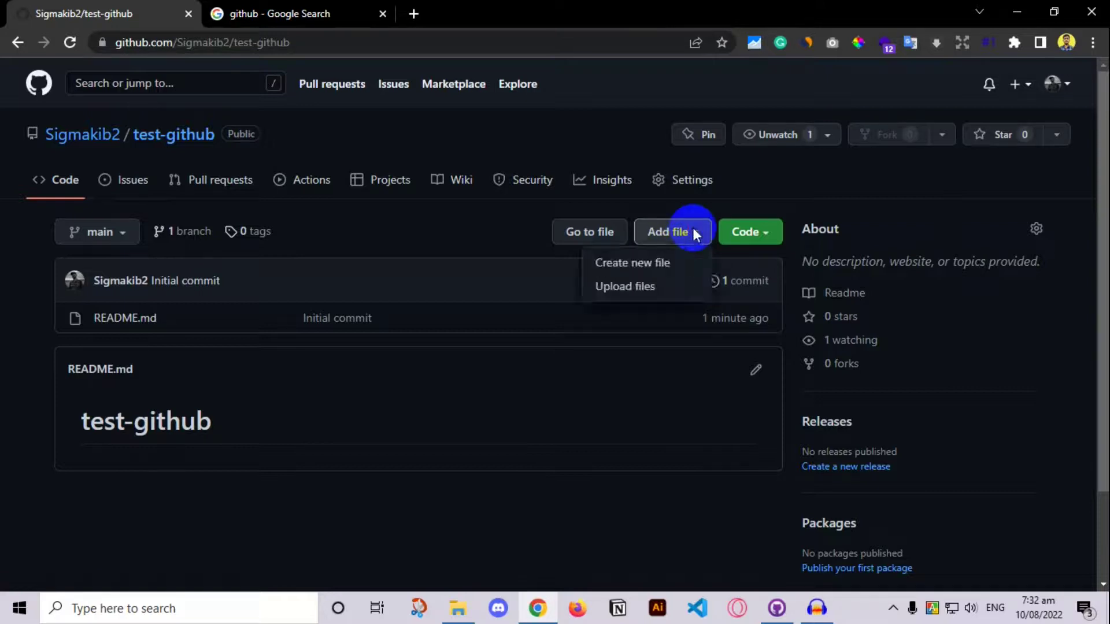
click(637, 292)
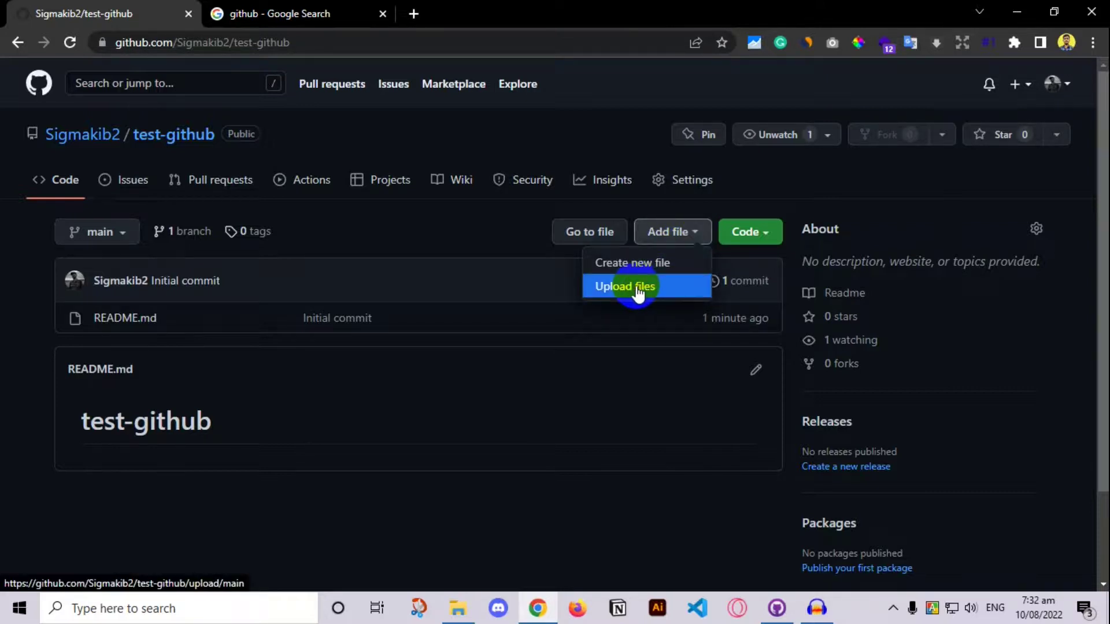
scroll(551, 336, down, 1)
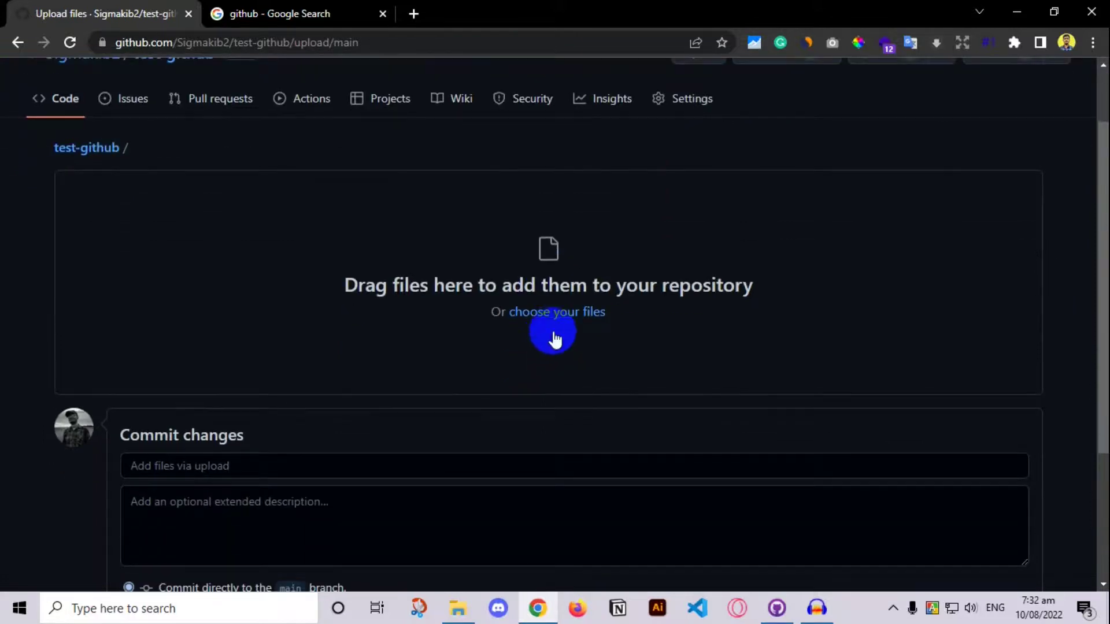
Step: Add C-program-to-calculate-perimeter-and-area.txt from the Data Structure Assignments folder to the repository upload
click(558, 315)
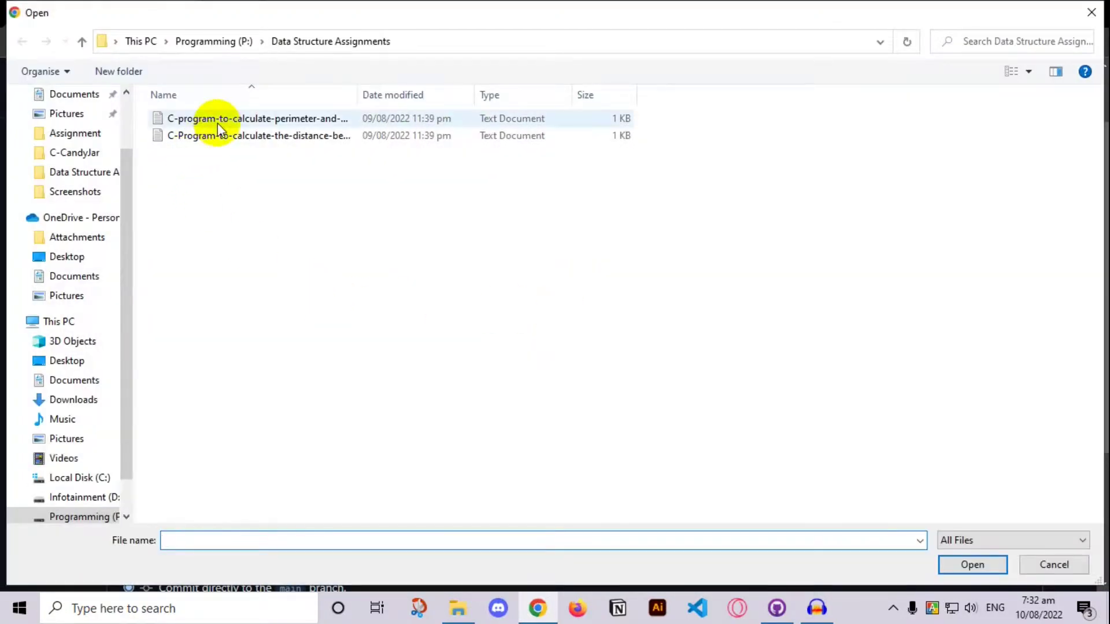
click(217, 119)
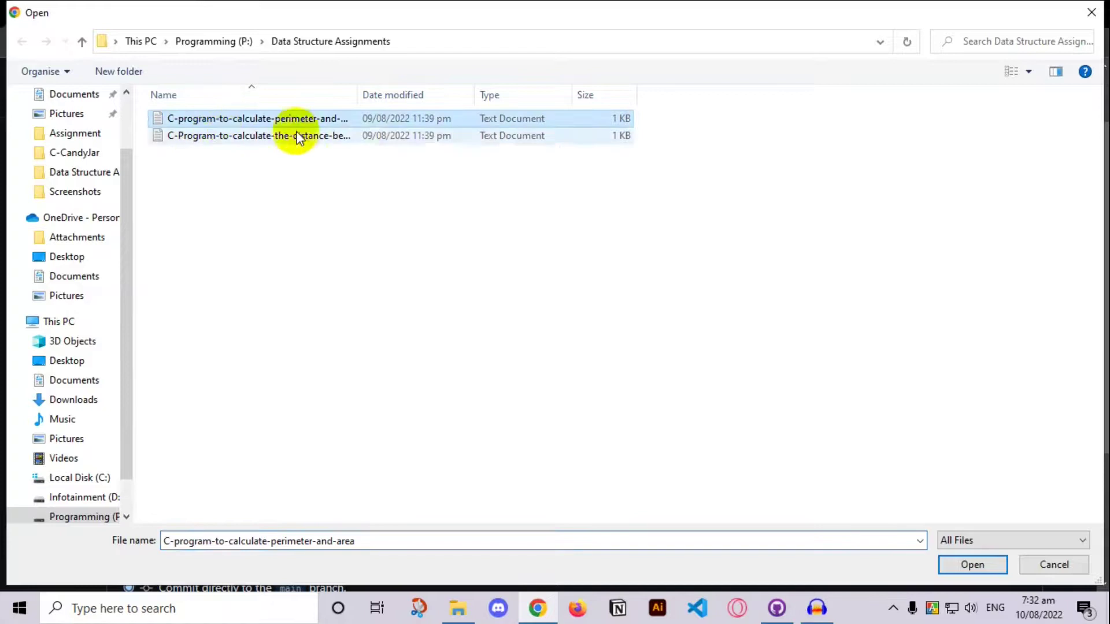
click(963, 562)
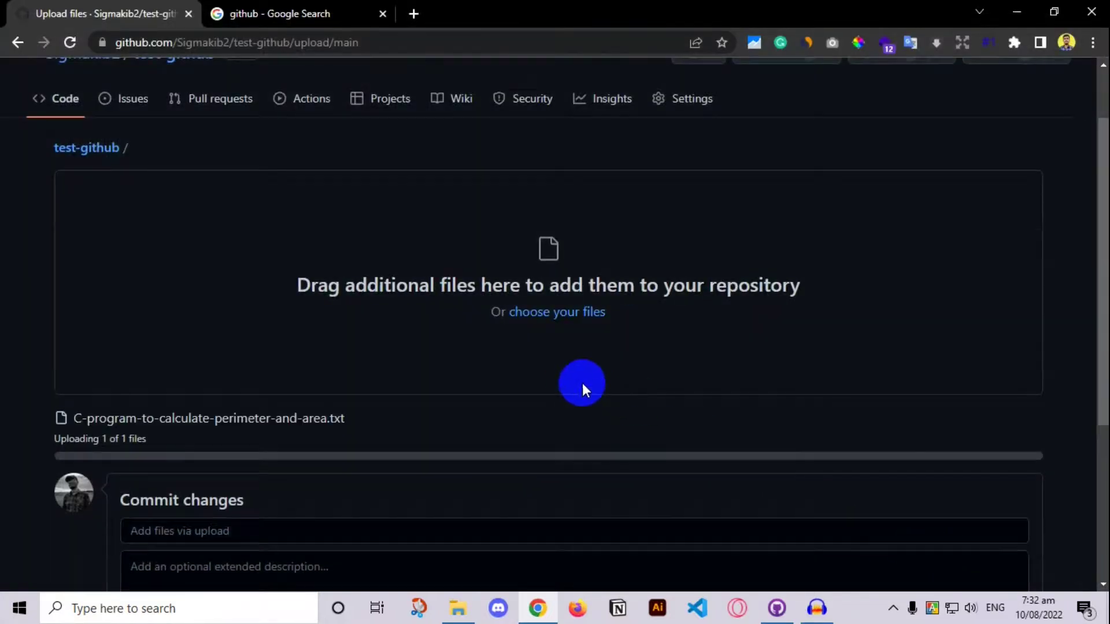
Step: Commit the uploaded file directly to the main branch with the commit message "text file added by me"
scroll(582, 382, down, 4)
click(206, 276)
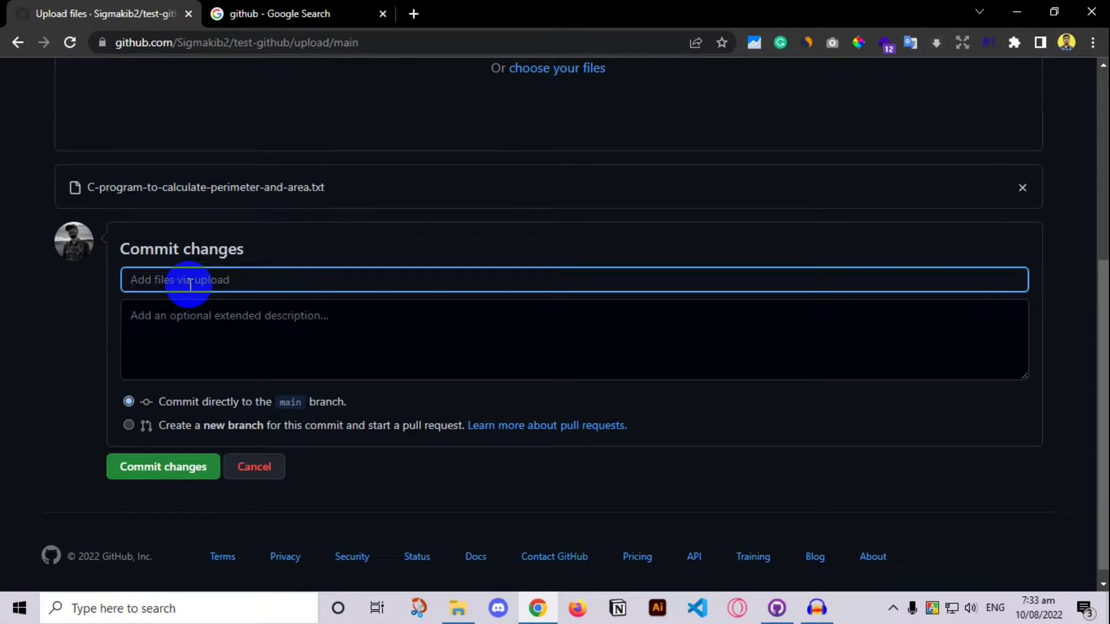
text(text file added by me)
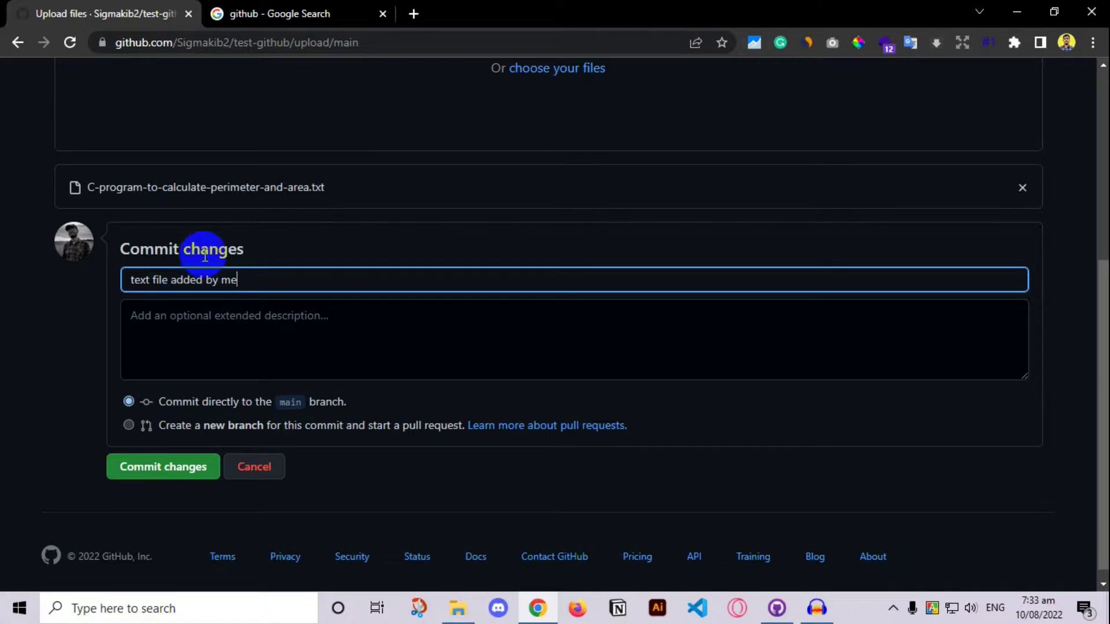
click(106, 364)
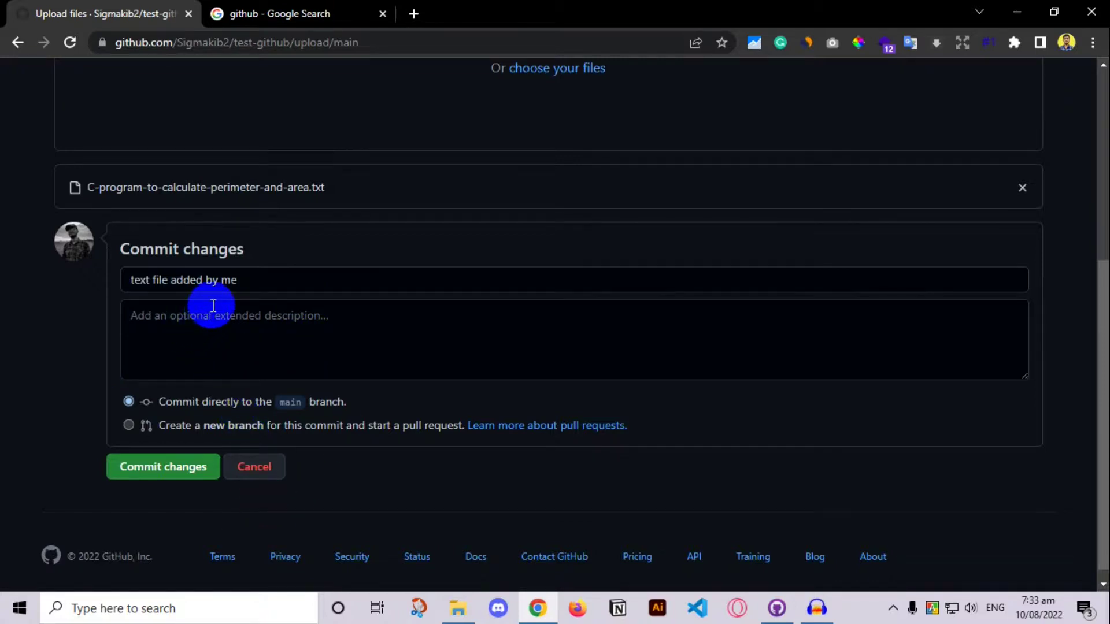
drag(242, 284, 119, 277)
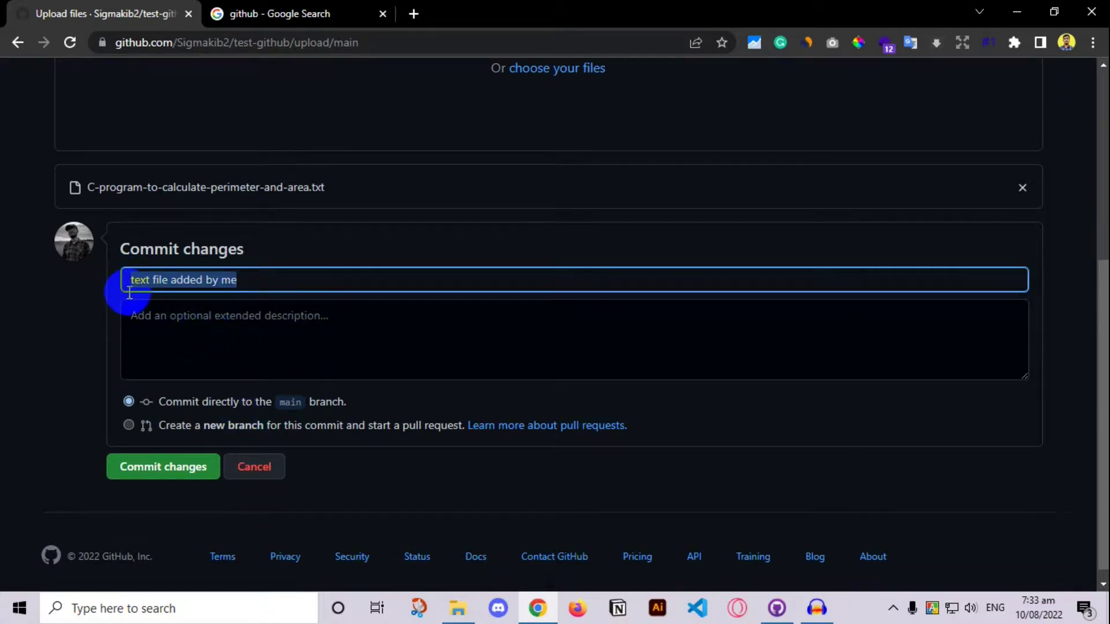
click(110, 296)
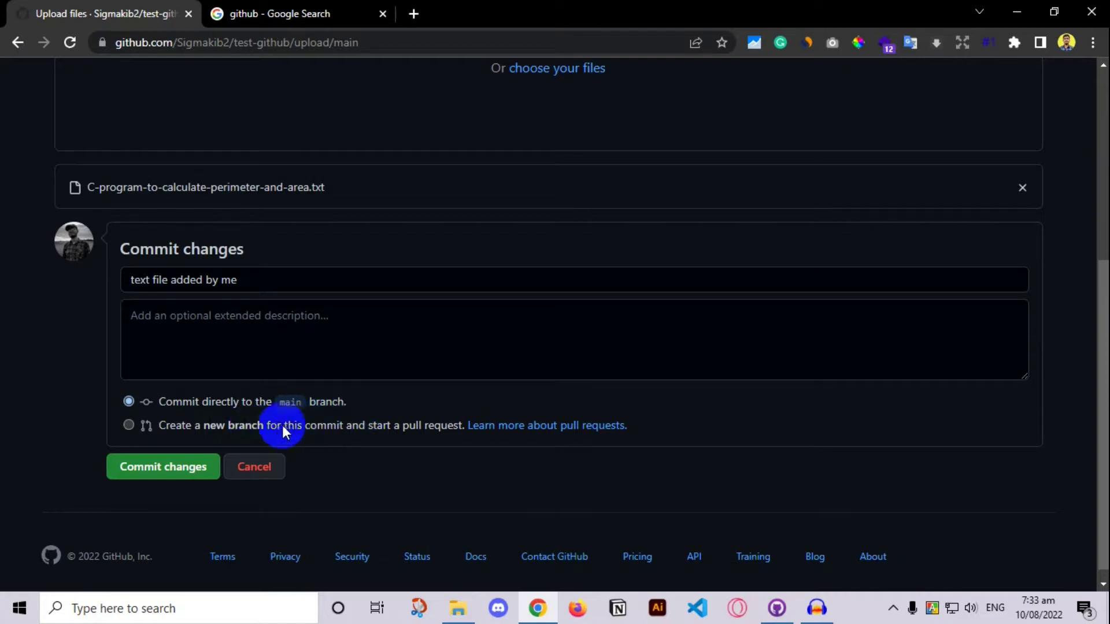
click(155, 480)
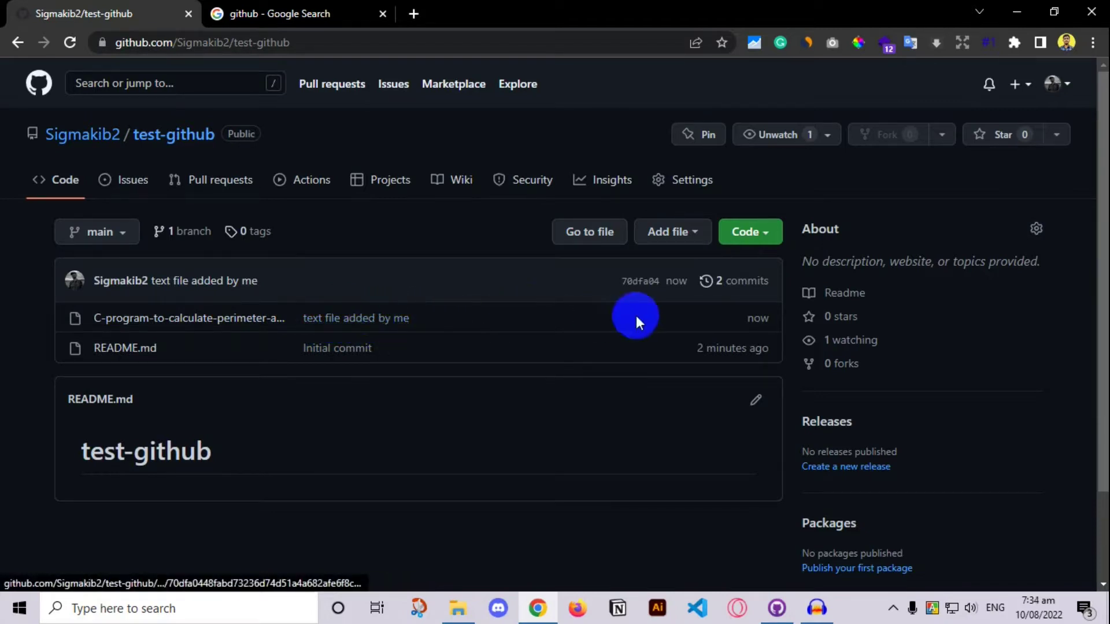
Step: Examine the commit times of the uploaded text file and README.md in the repository's file list
mouse_move(749, 318)
mouse_down()
mouse_move(780, 317)
mouse_move(767, 309)
mouse_up()
click(713, 341)
drag(695, 345, 775, 345)
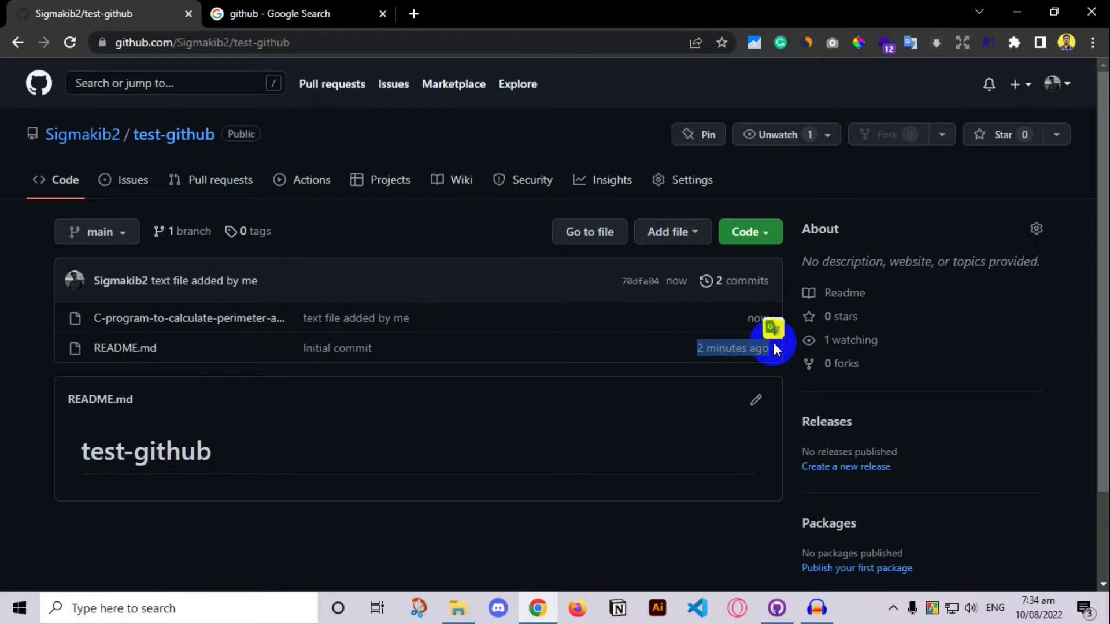
click(639, 361)
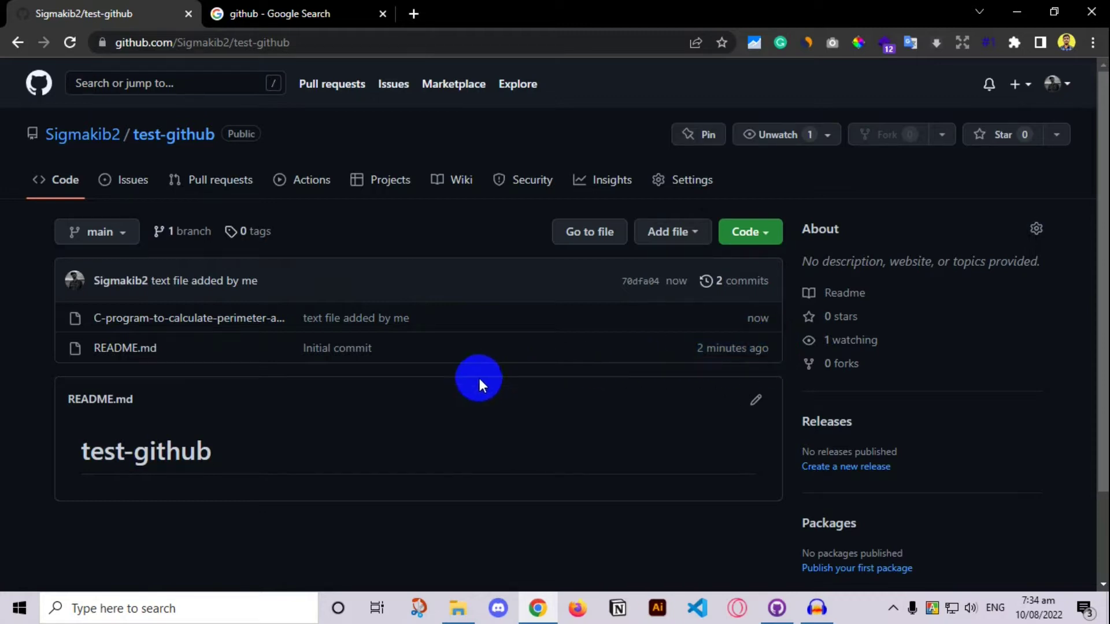
scroll(480, 384, down, 2)
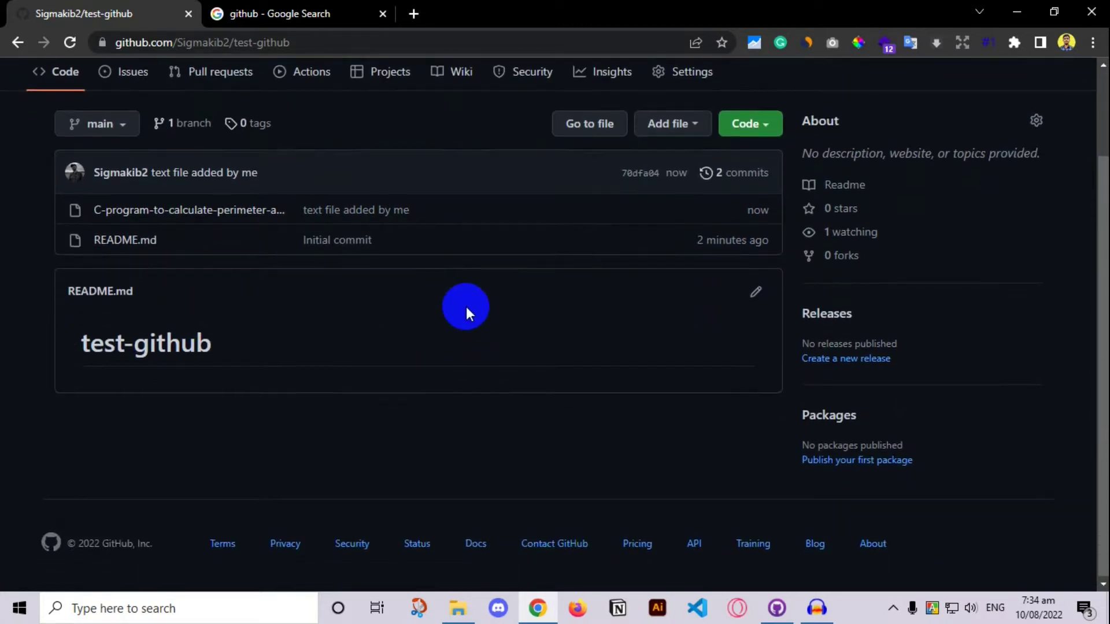
scroll(466, 309, up, 2)
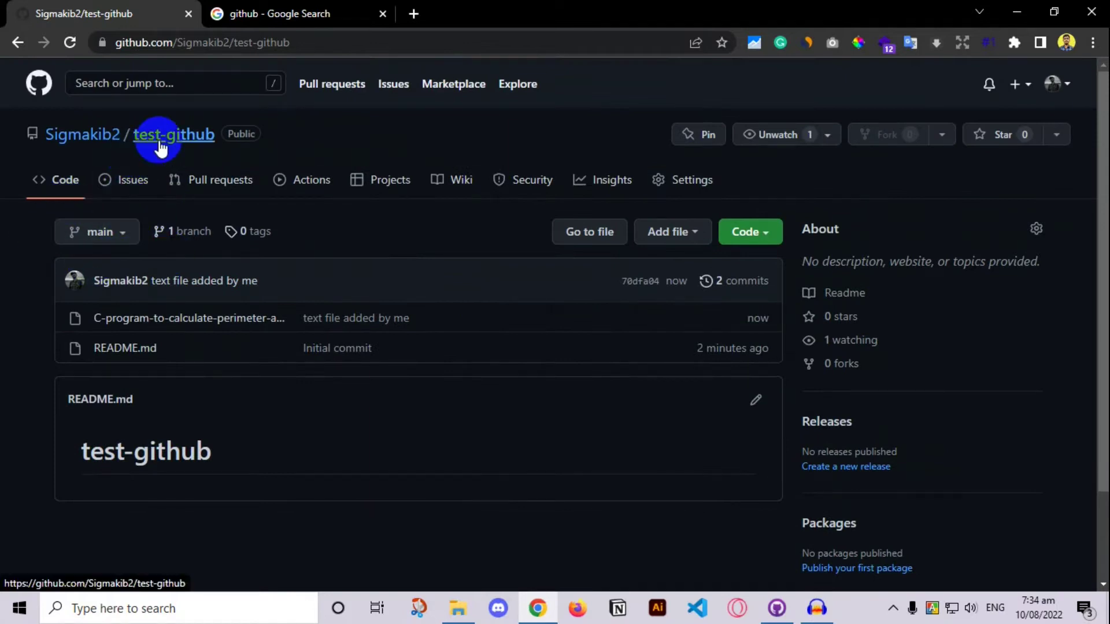
Step: Open the account's profile from the test-github repository and show its list of repositories
click(114, 141)
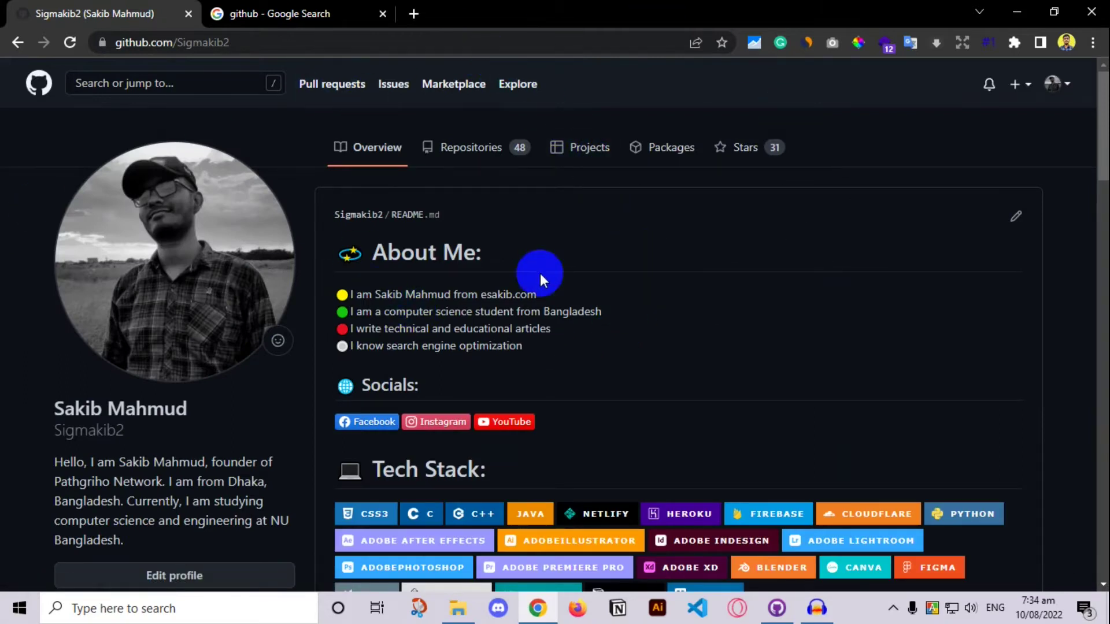
click(486, 155)
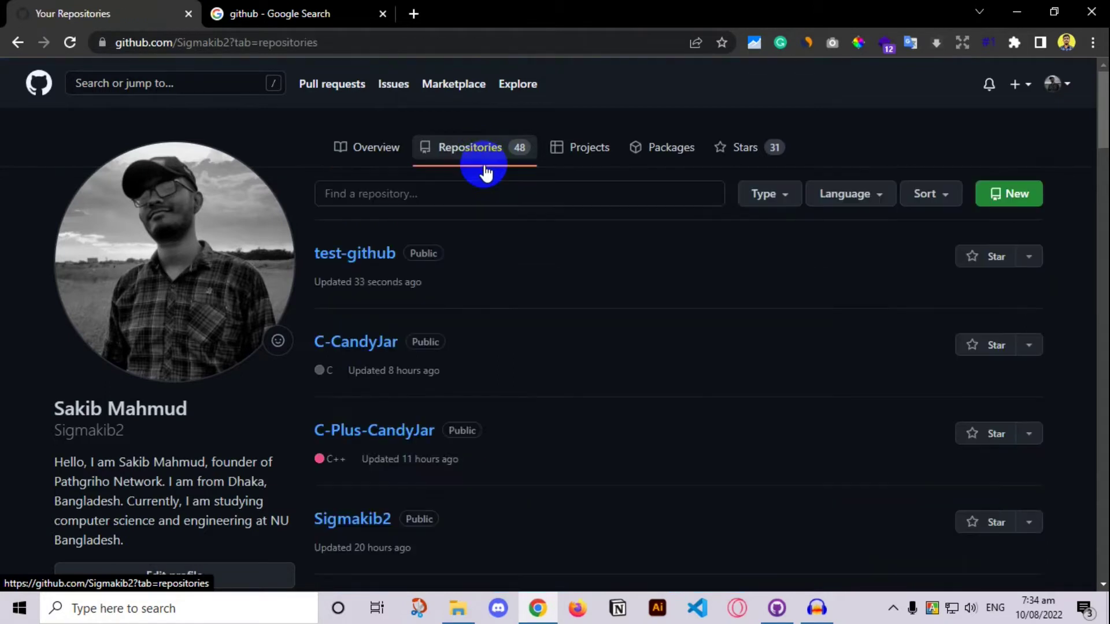